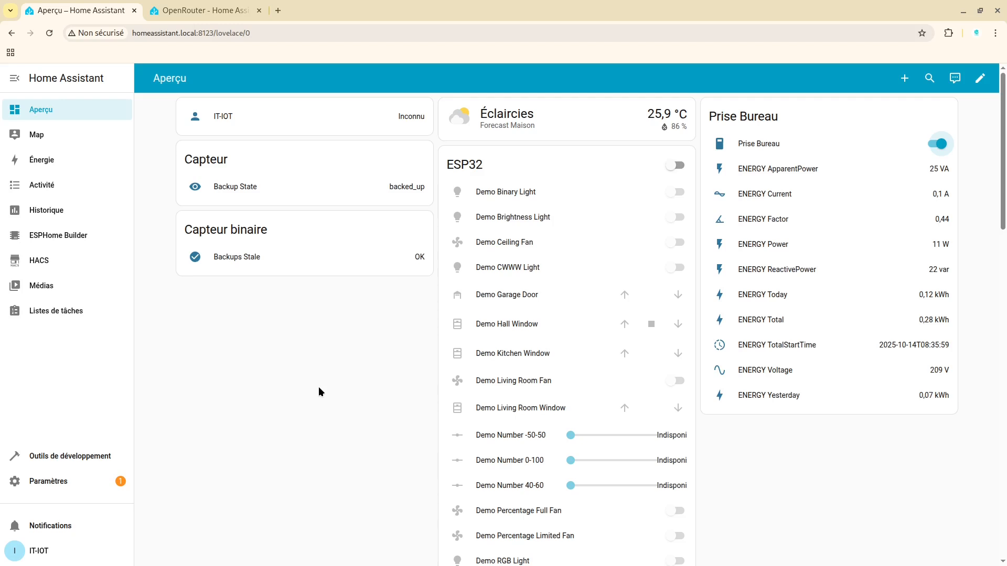
Look at the existing API keys in the OpenRouter browser window and return to the Home Assistant window
mouse_move(436, 545)
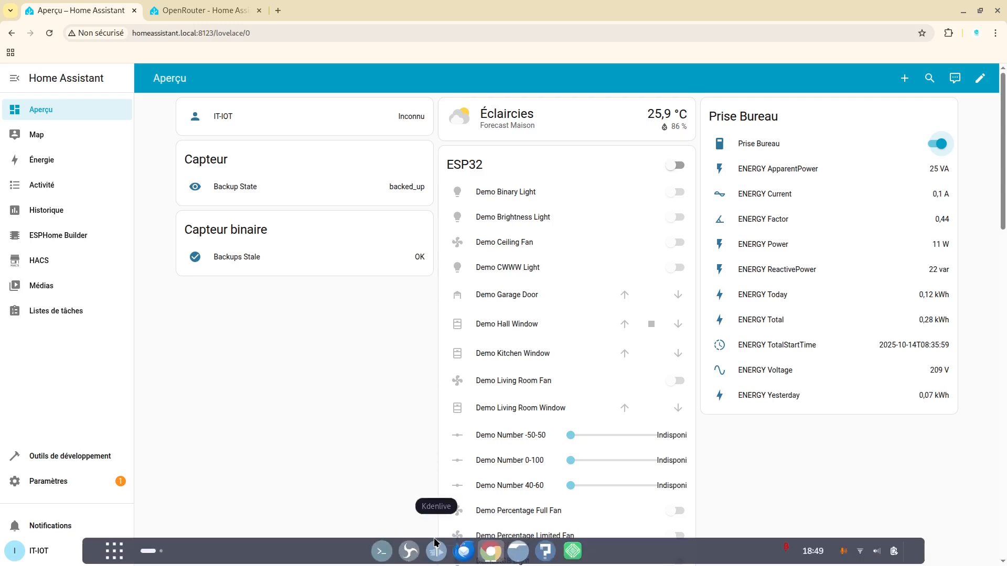
click(488, 551)
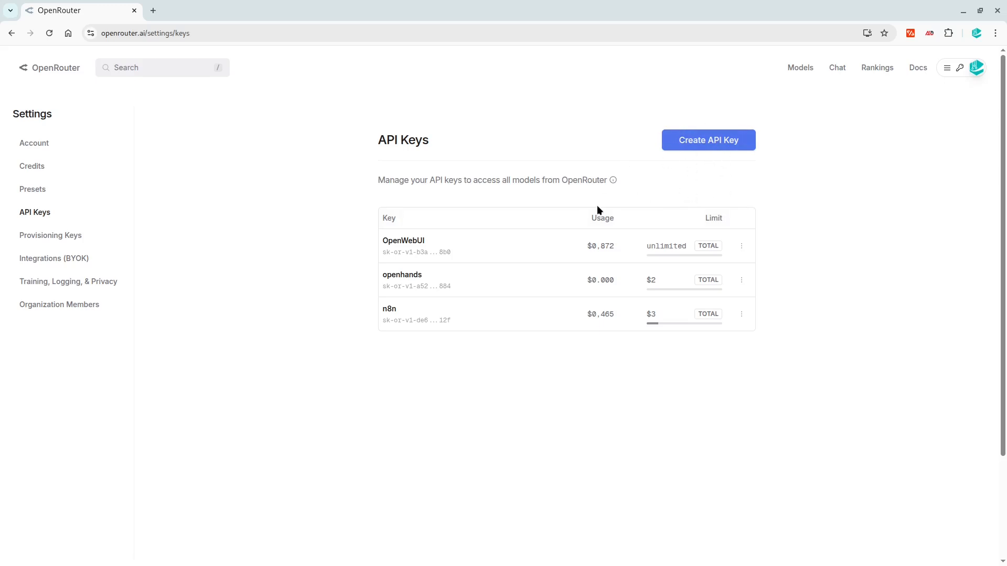
click(484, 554)
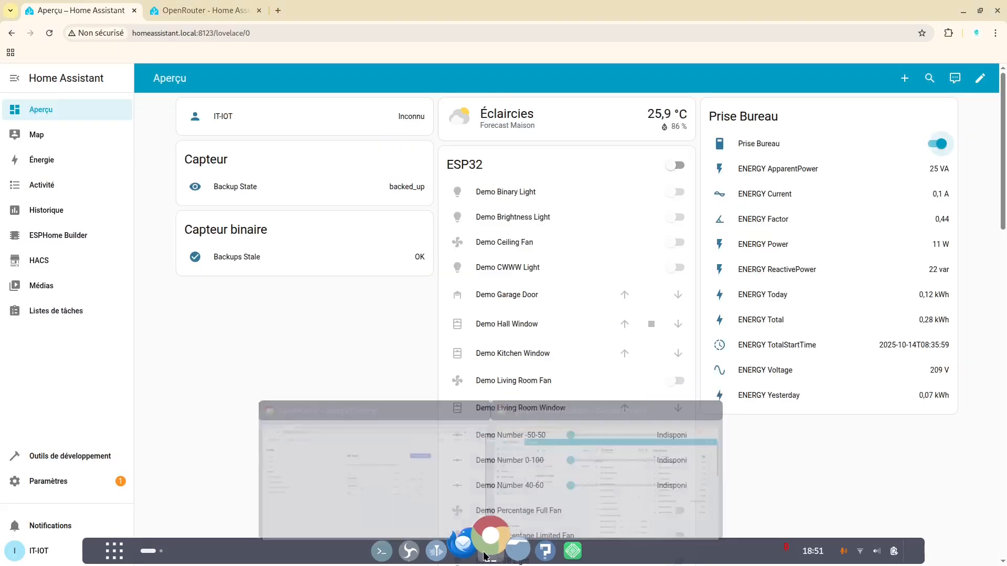
Review the Home Assistant documentation page for the OpenRouter integration, covering configuration, API key generation and supported functionality
click(197, 6)
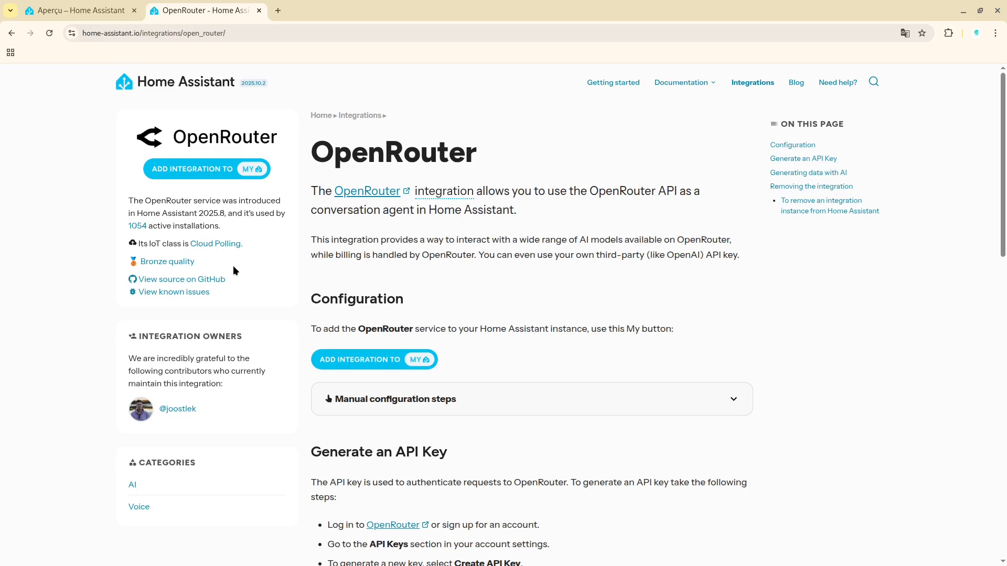
scroll(396, 284, down, 3)
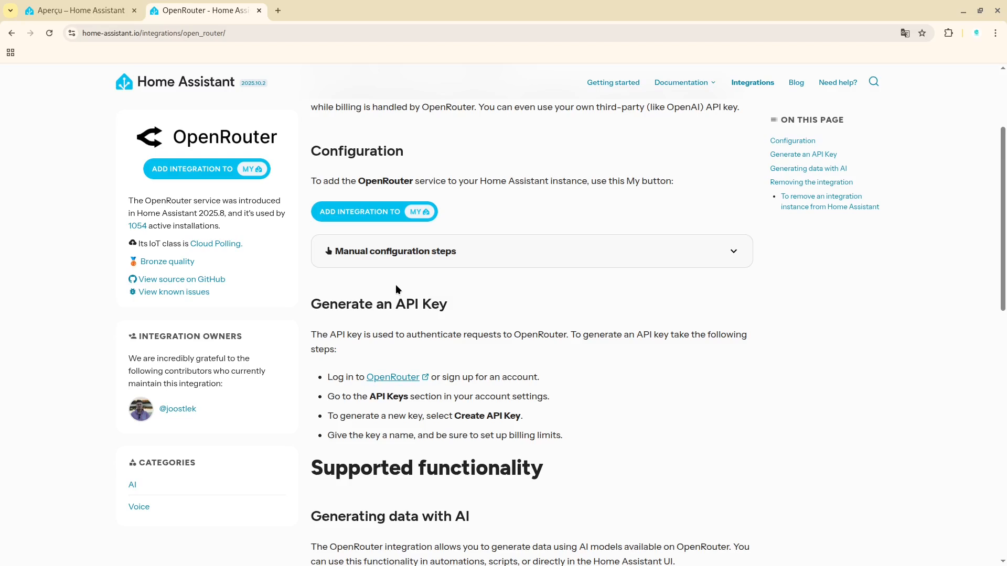
scroll(396, 287, down, 2)
scroll(395, 288, up, 5)
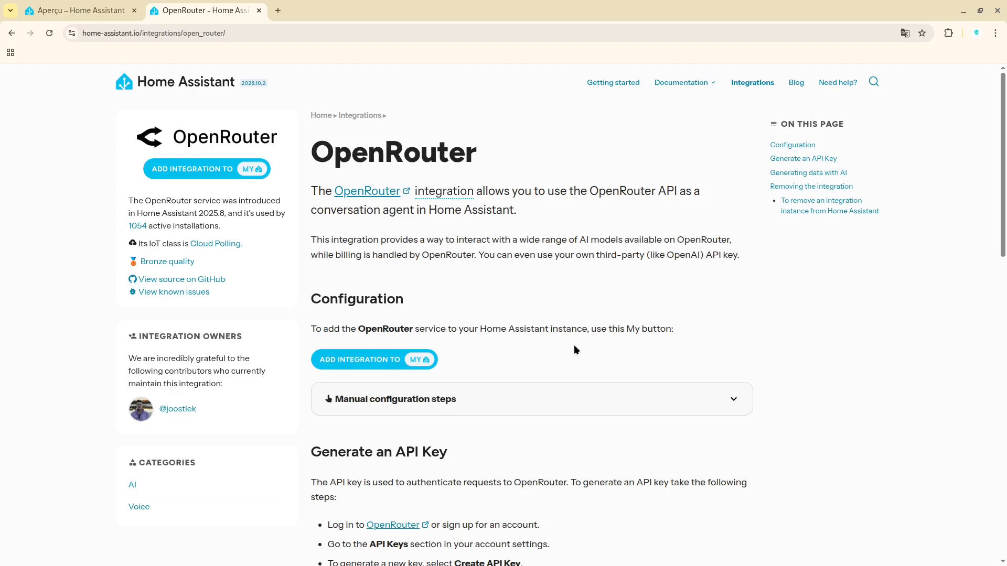
scroll(427, 280, down, 2)
scroll(427, 278, down, 5)
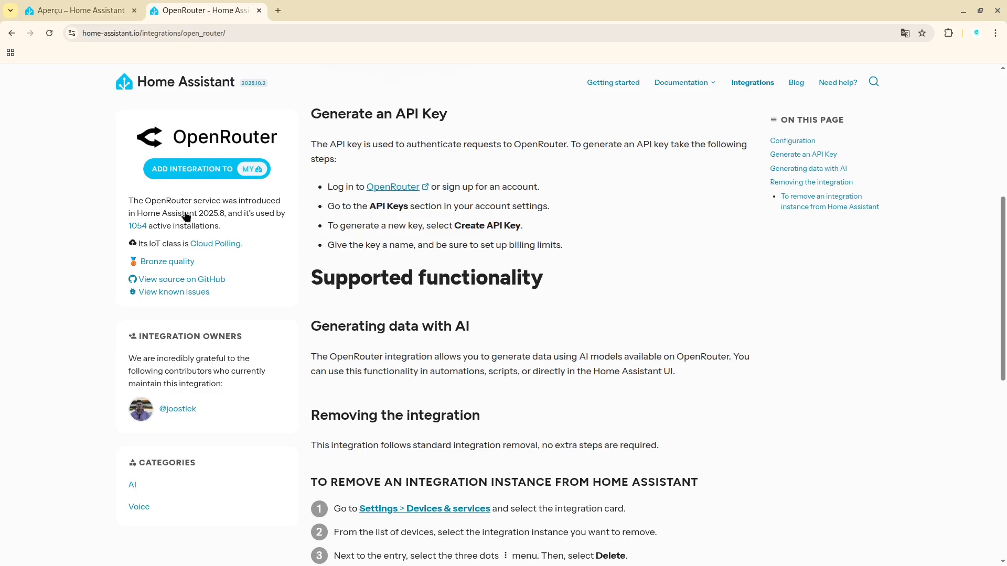
click(214, 173)
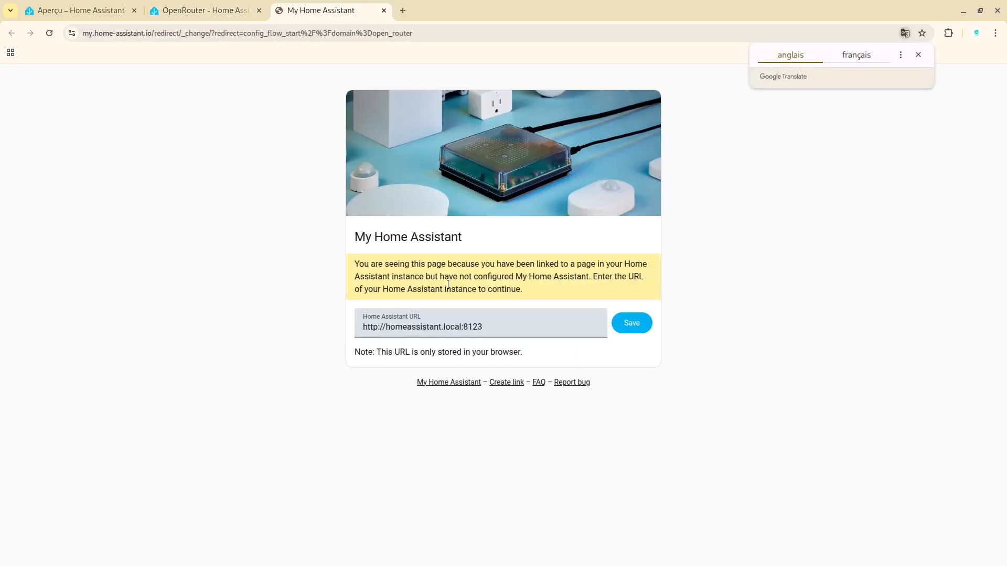
click(464, 332)
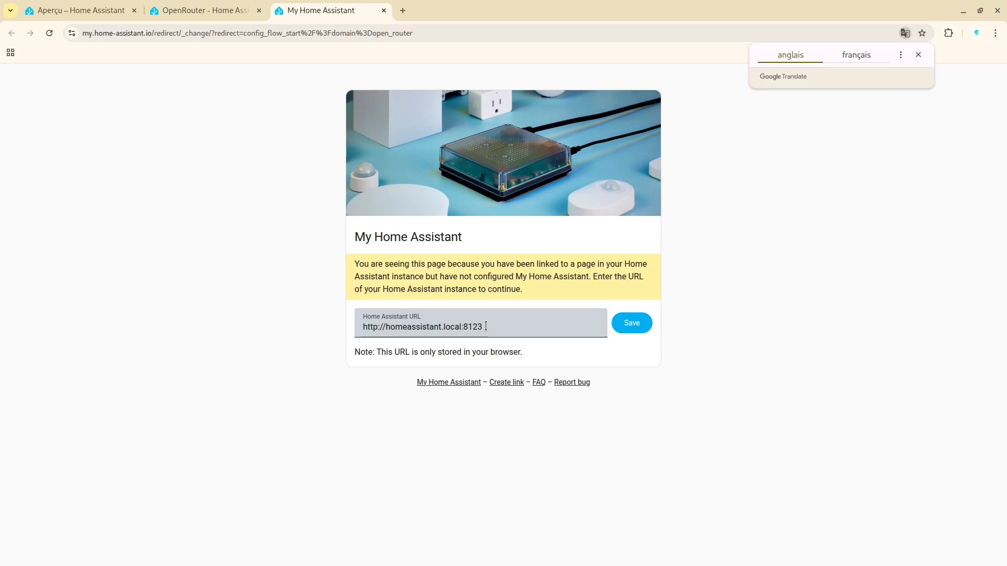
click(84, 6)
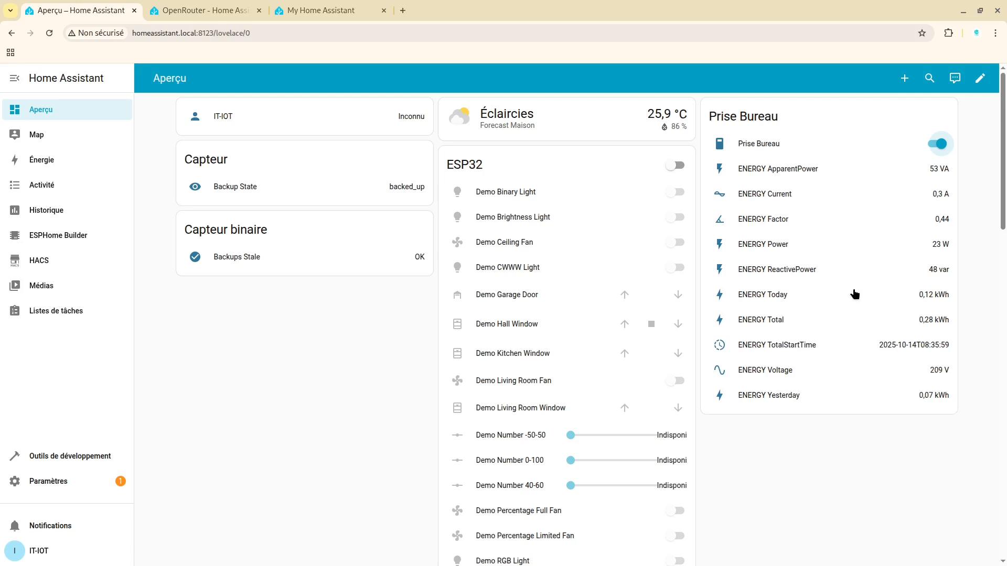
click(306, 10)
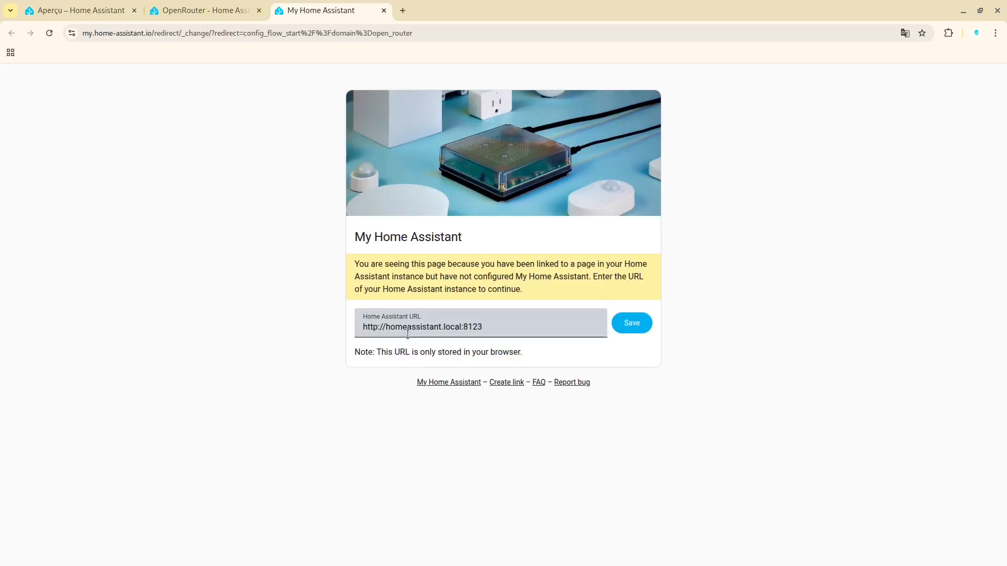
click(638, 327)
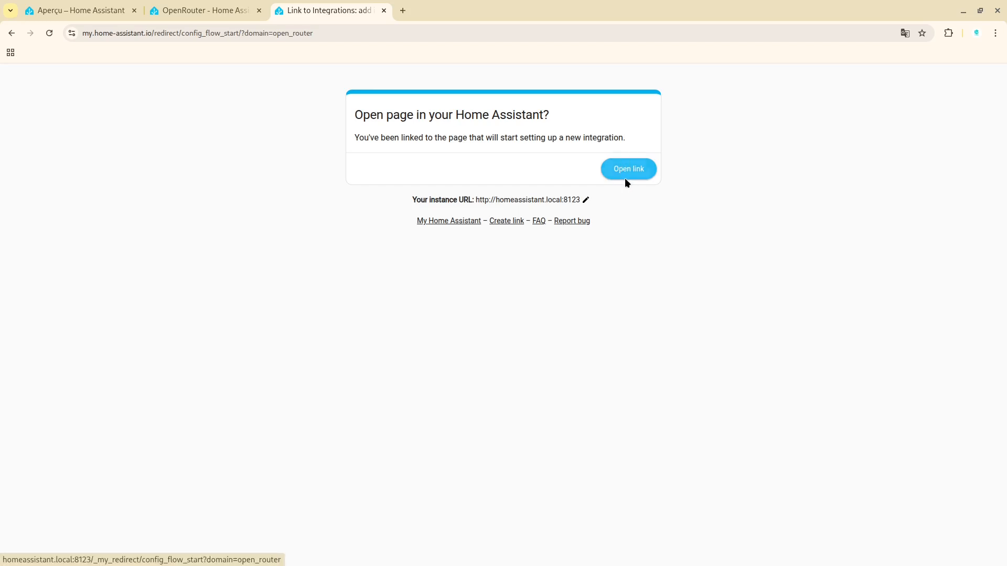
click(625, 179)
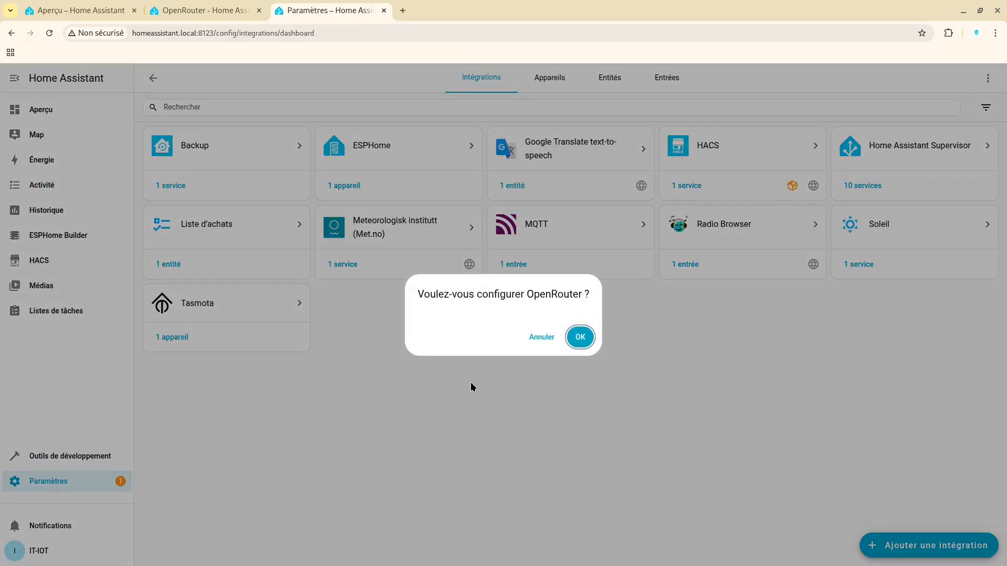
click(580, 338)
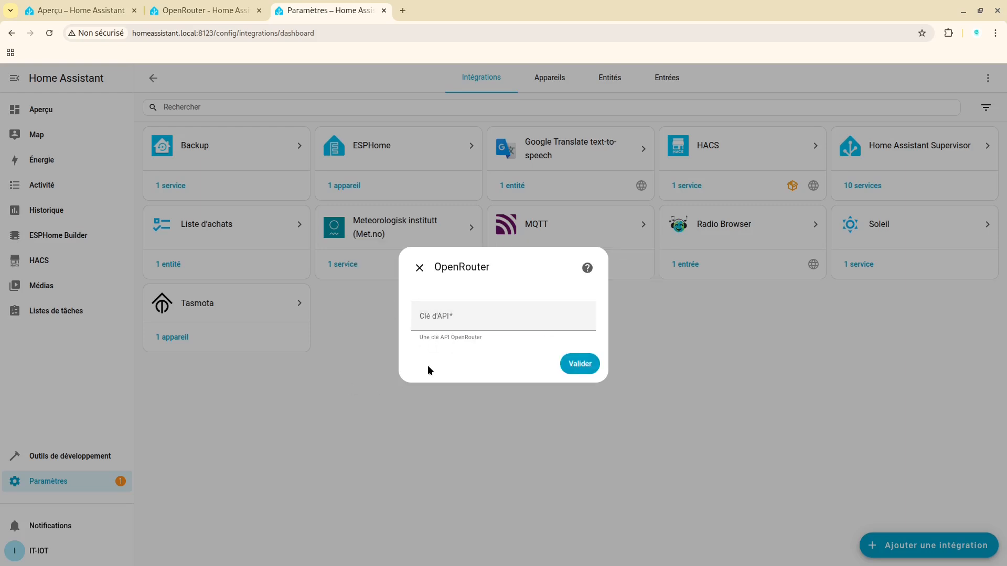
Switch to the OpenRouter window and view the API key creation form without creating a key
mouse_move(398, 565)
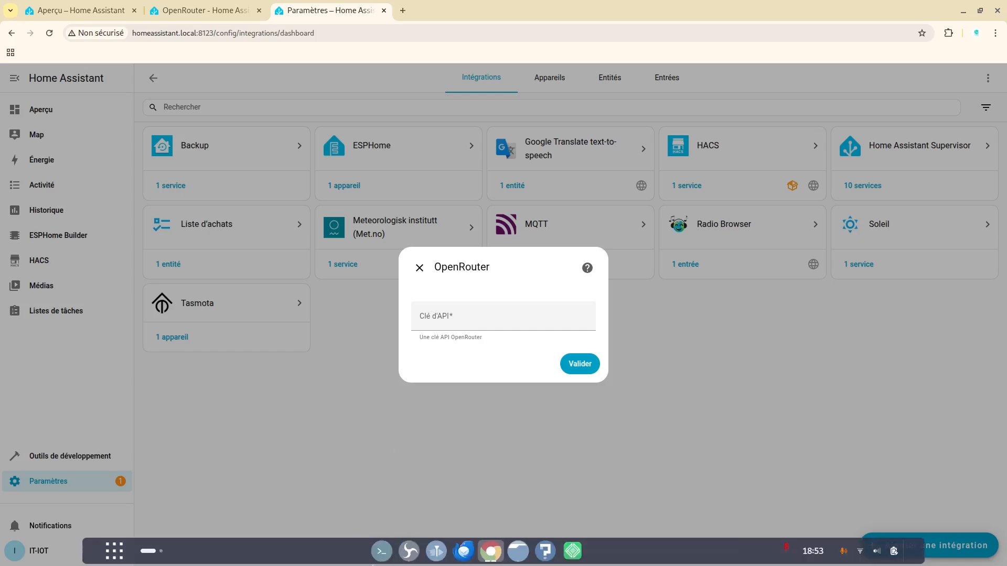
click(491, 555)
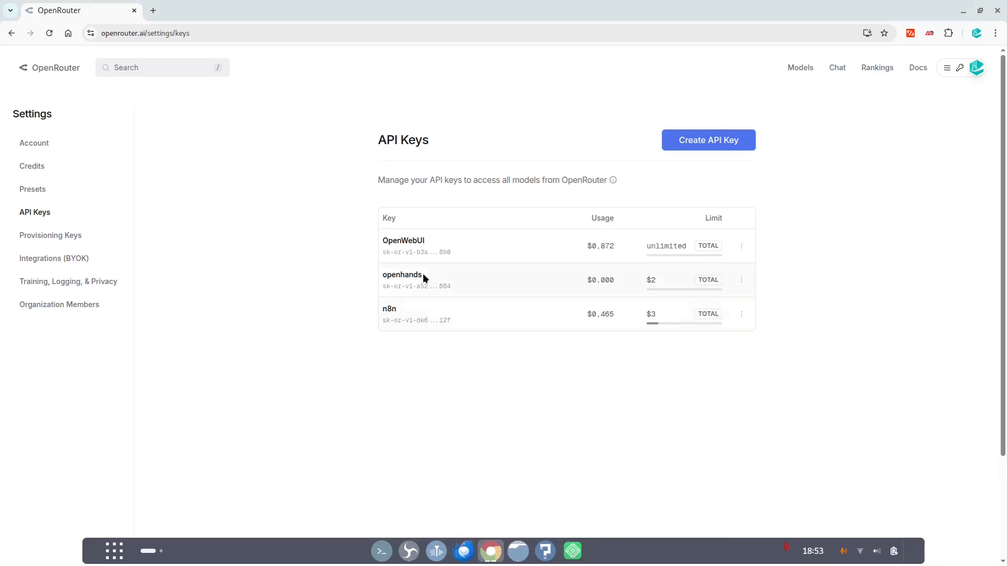
click(724, 139)
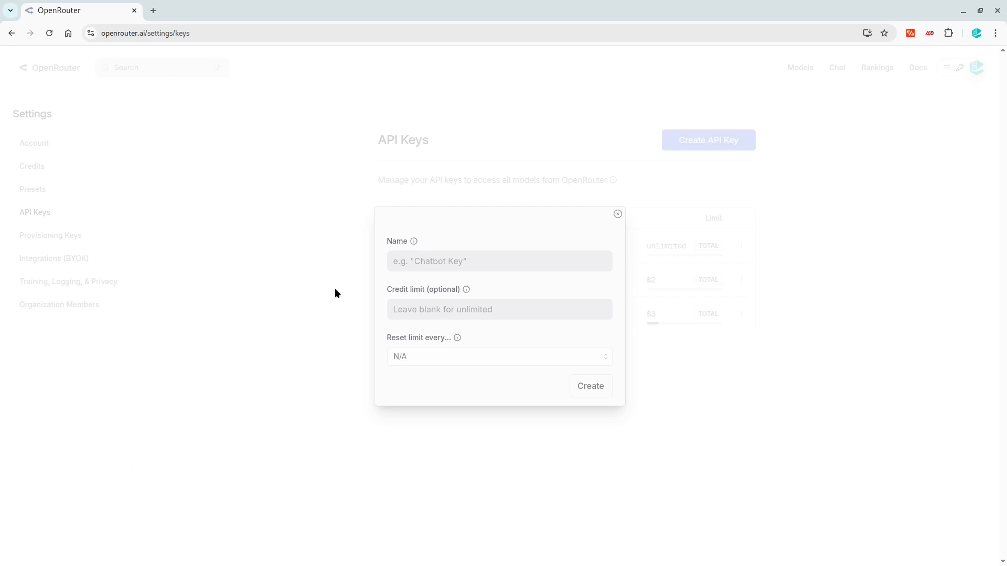
click(618, 215)
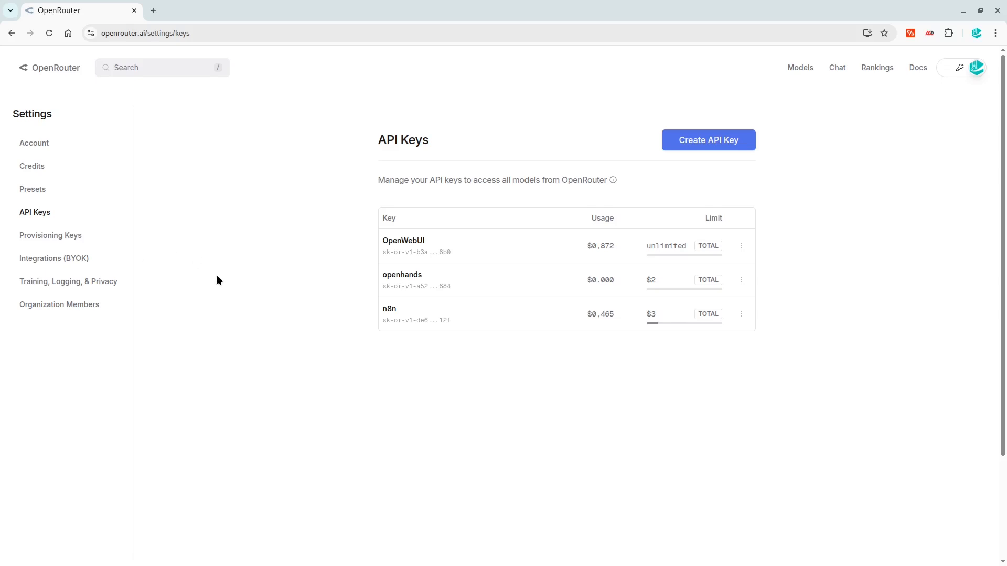
Examine the new preset form's provider routing and parameter options, and check the account's credits in OpenRouter
click(52, 198)
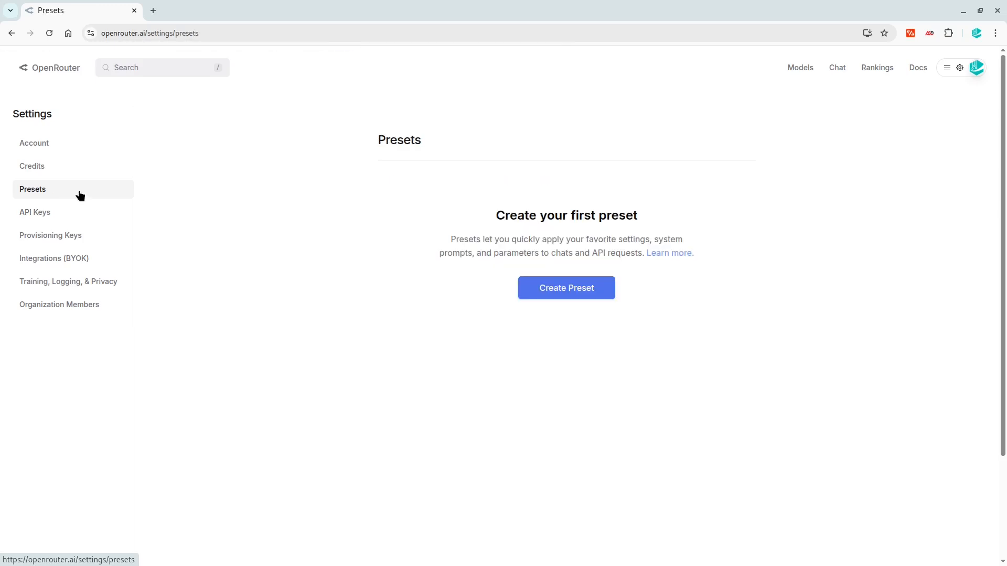
click(590, 300)
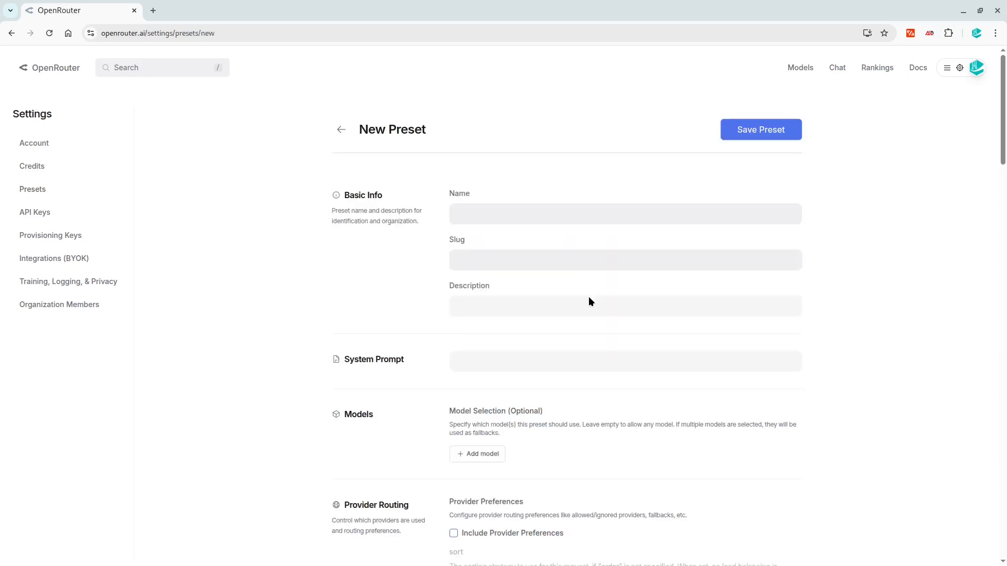
scroll(588, 297, down, 9)
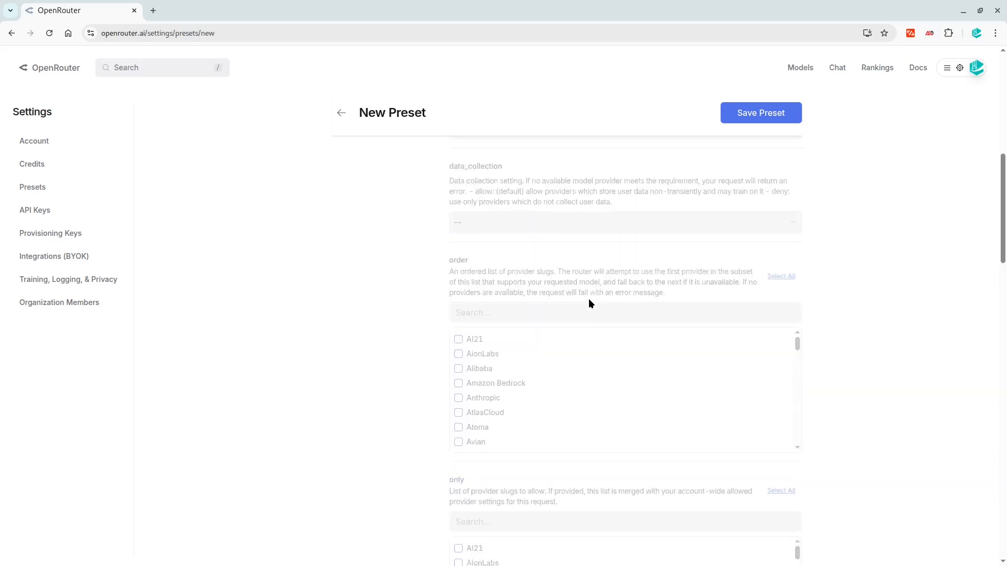
scroll(588, 299, down, 4)
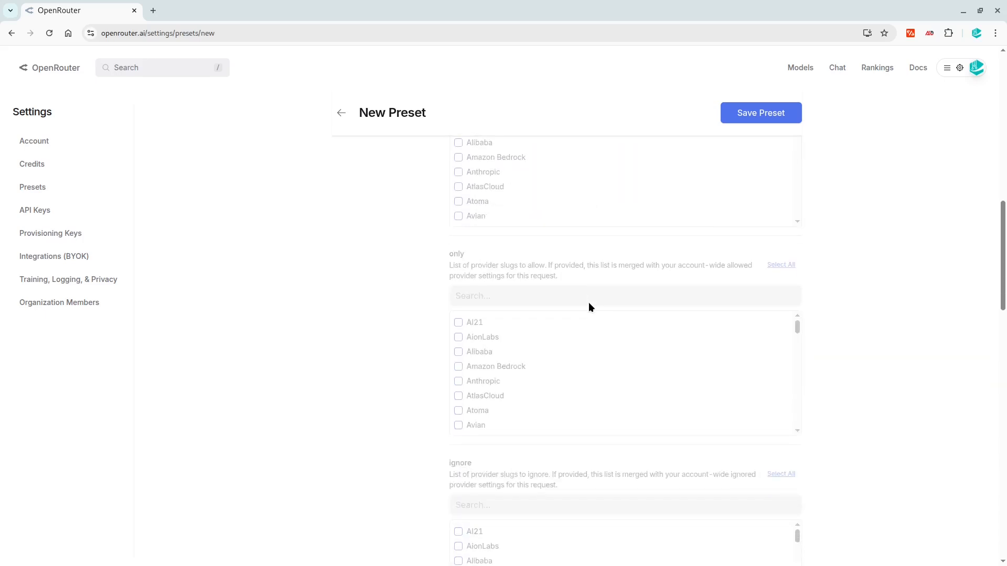
scroll(589, 302, down, 5)
scroll(588, 304, down, 2)
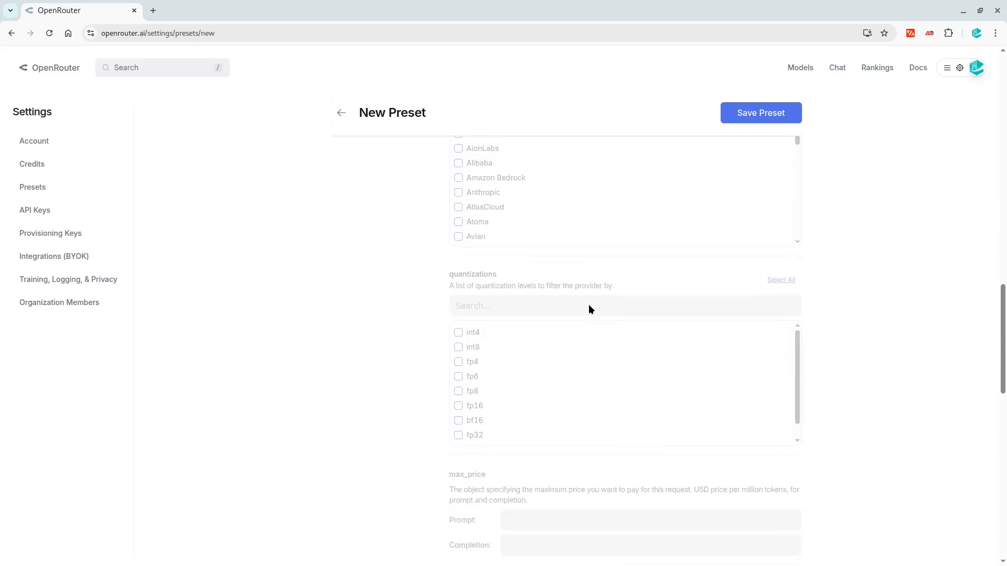
scroll(589, 304, down, 5)
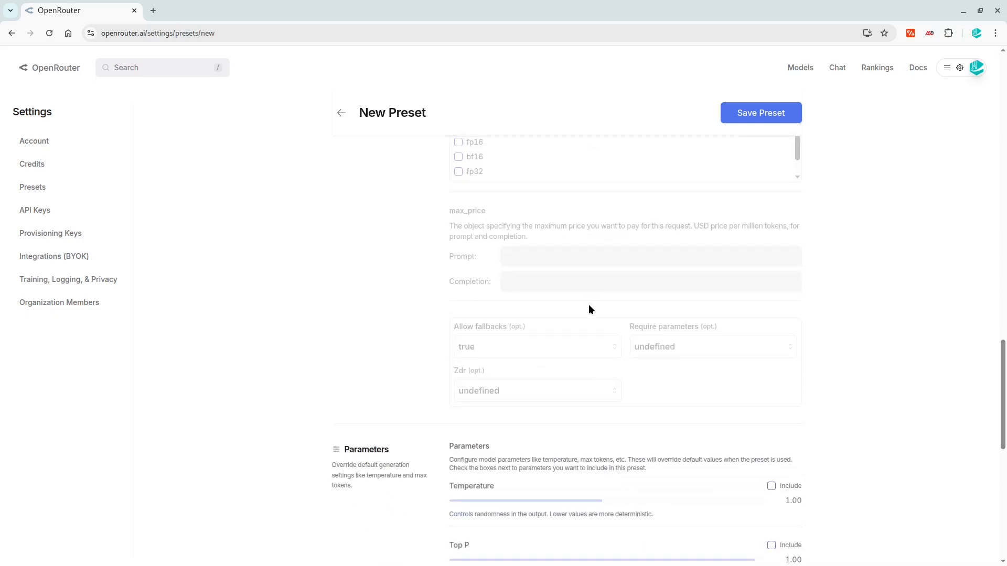
scroll(588, 309, down, 2)
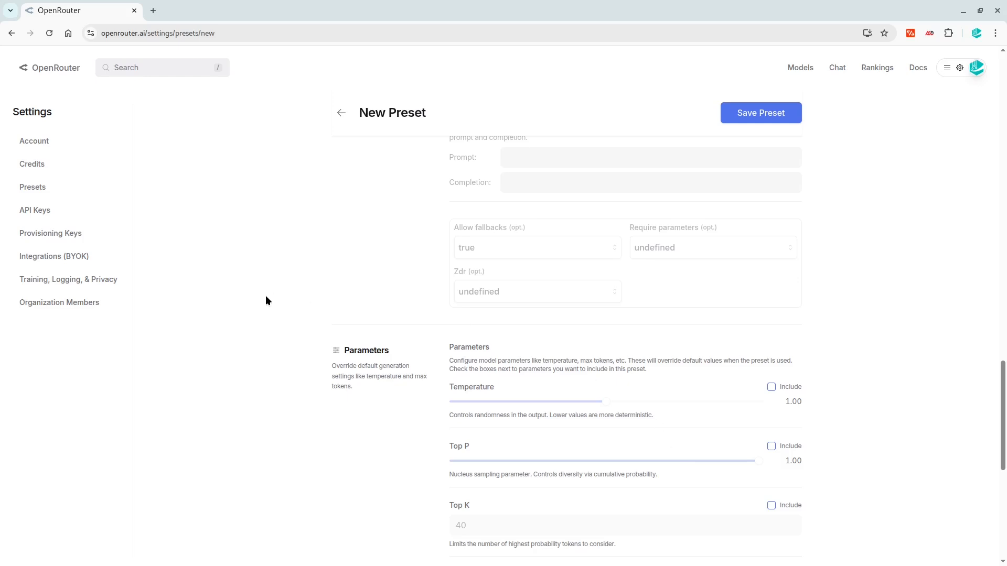
click(39, 173)
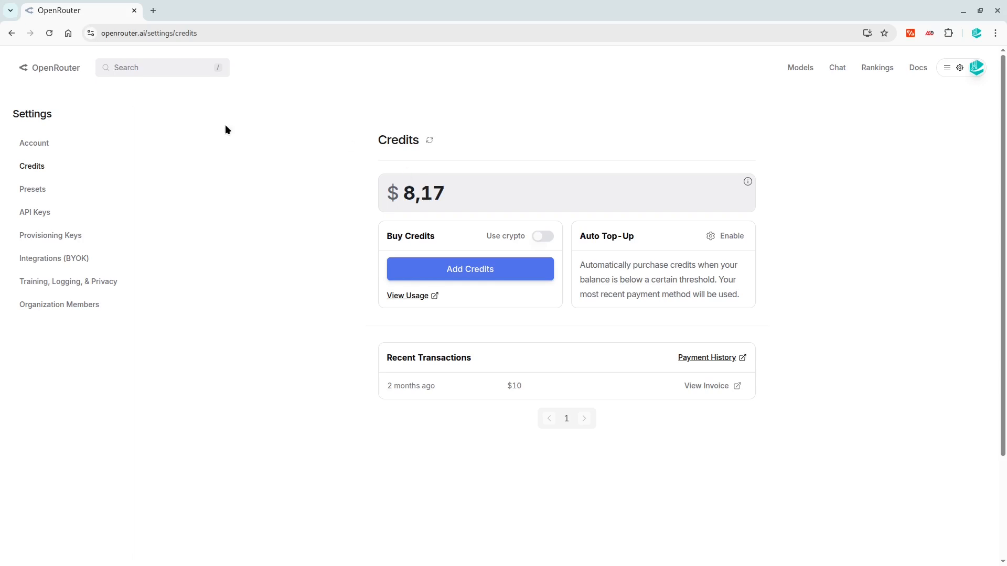
Create an OpenRouter API key named HOAS with a credit limit of 2 and copy the key
click(24, 212)
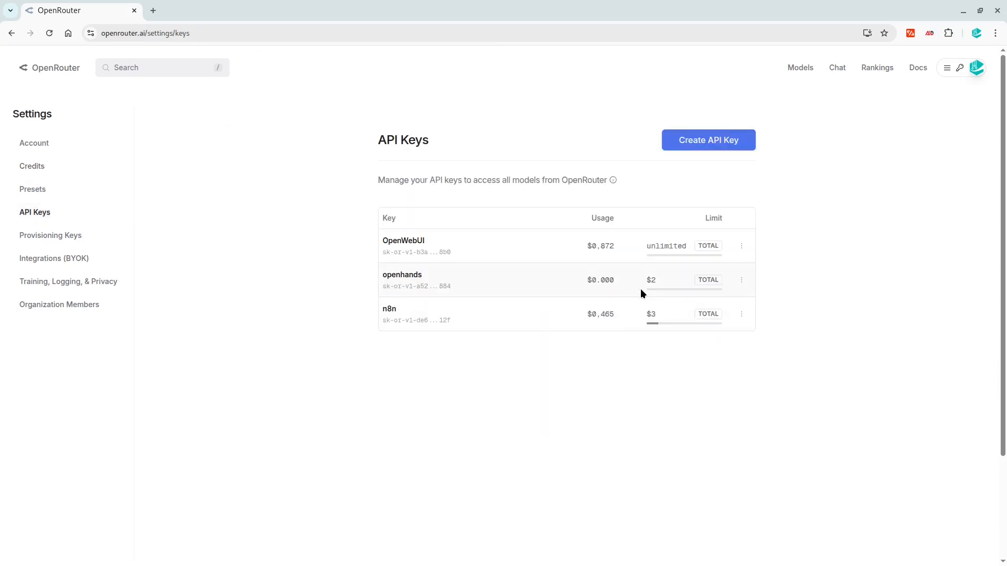
click(682, 148)
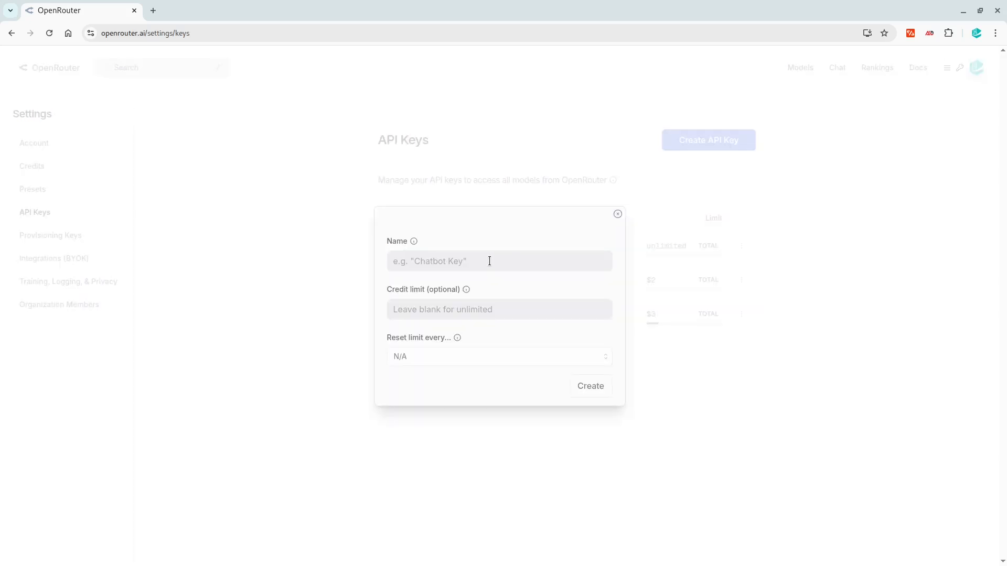
click(478, 261)
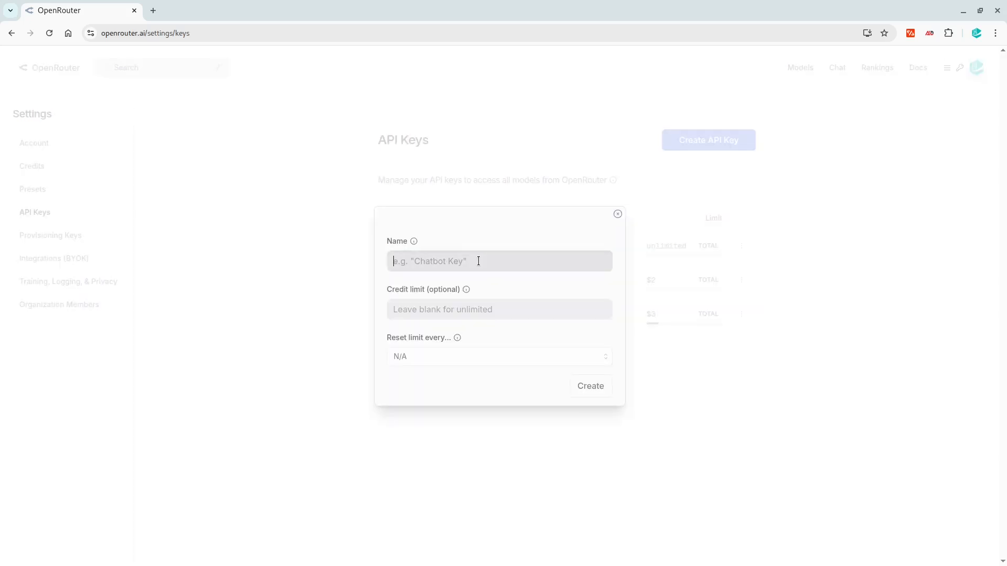
text(HOAS)
click(418, 312)
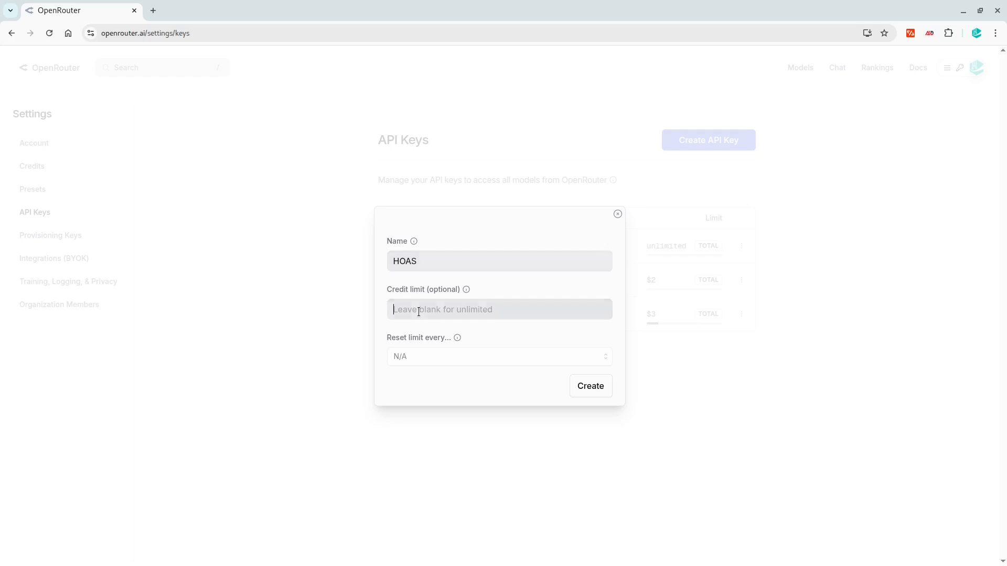
text(2)
click(584, 389)
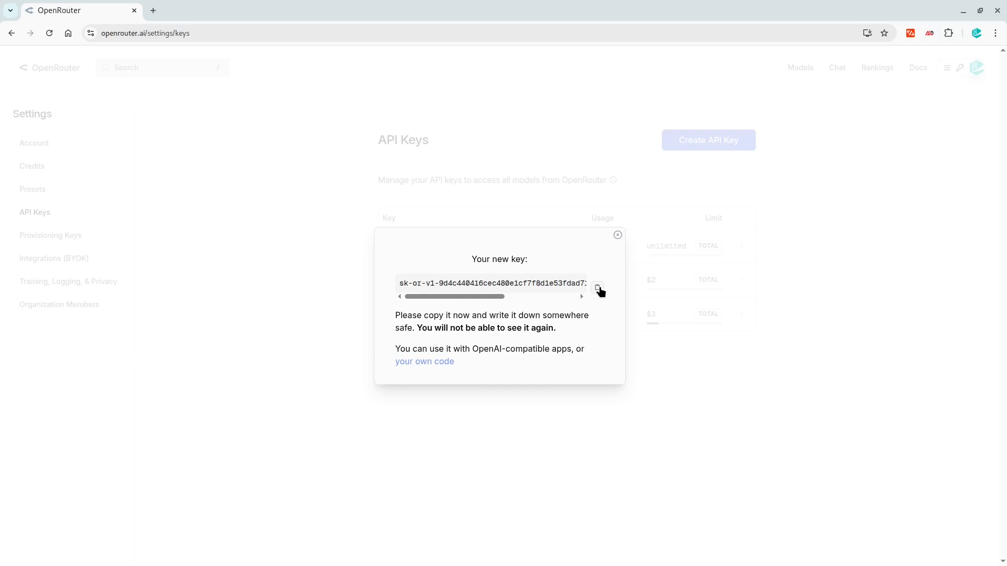
click(618, 235)
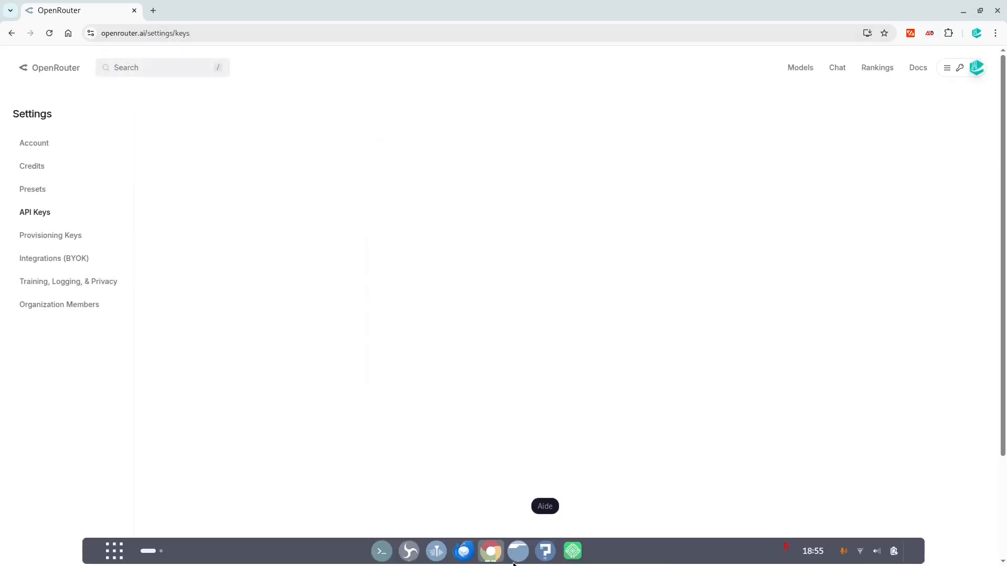
Switch to the Home Assistant window, paste the API key into the OpenRouter integration setup, and complete the setup
click(491, 551)
click(432, 320)
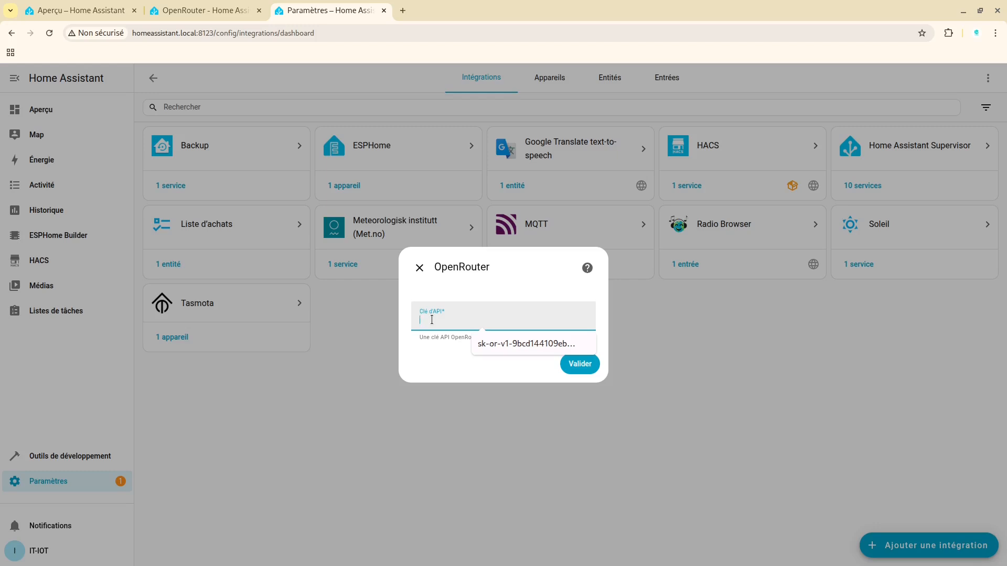
right_click(432, 321)
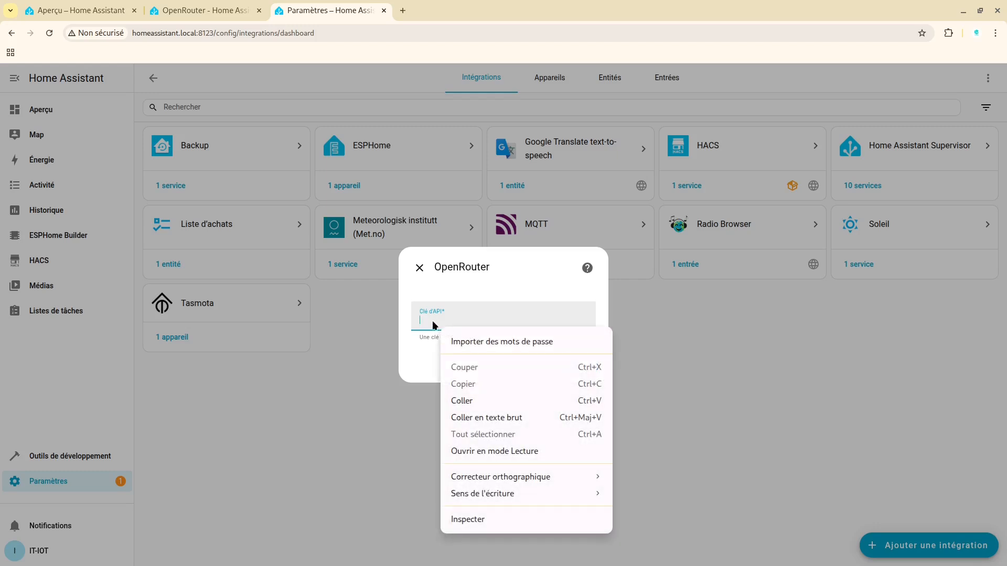
click(468, 401)
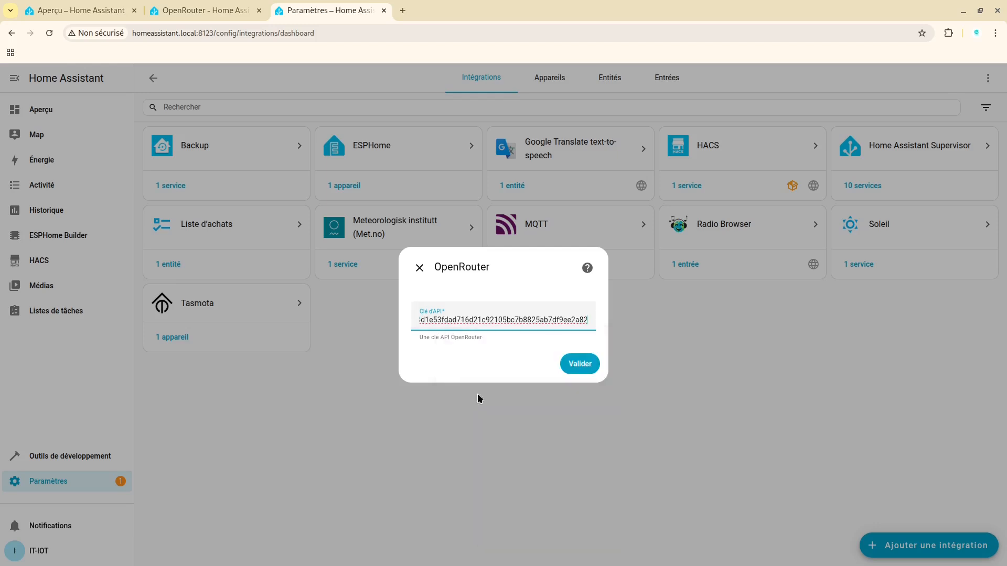
click(582, 365)
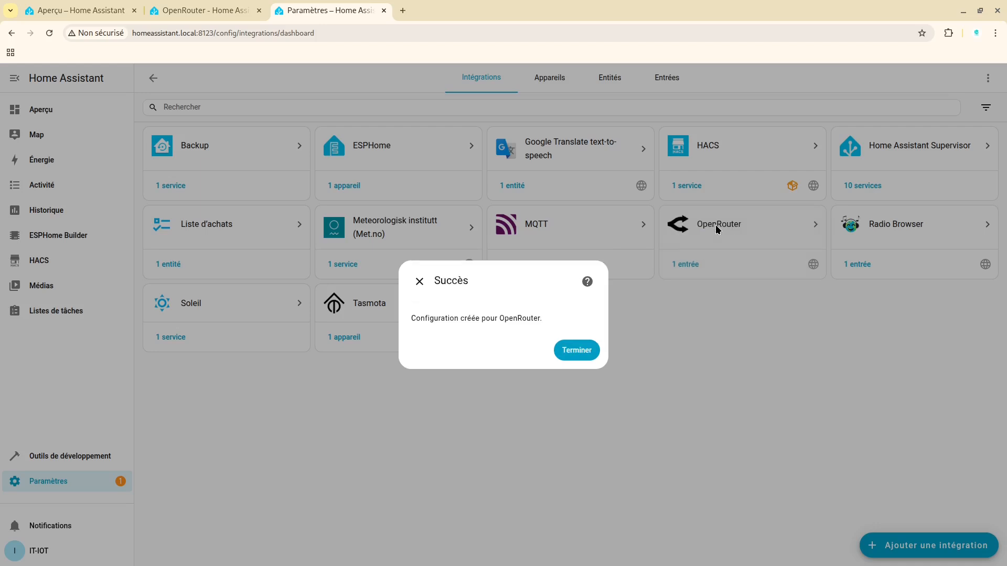
click(581, 347)
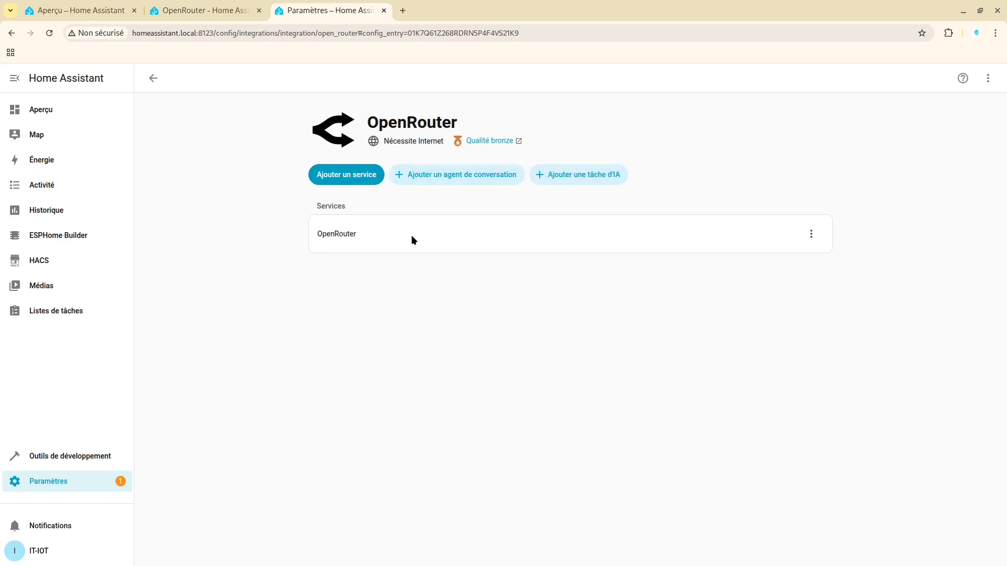
Check the Assist chat from the overview dashboard, and close it without sending a request
click(45, 111)
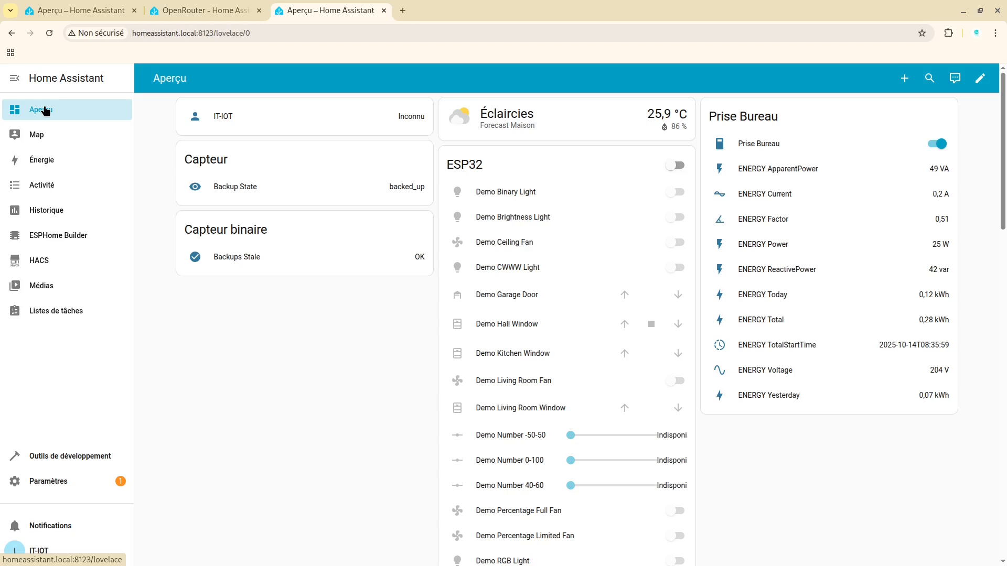
click(954, 85)
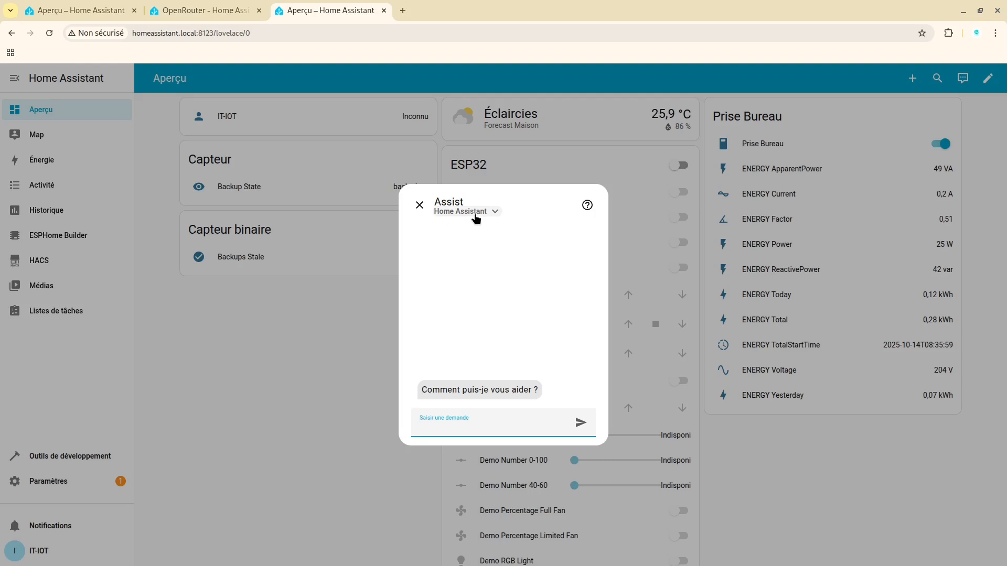
click(419, 205)
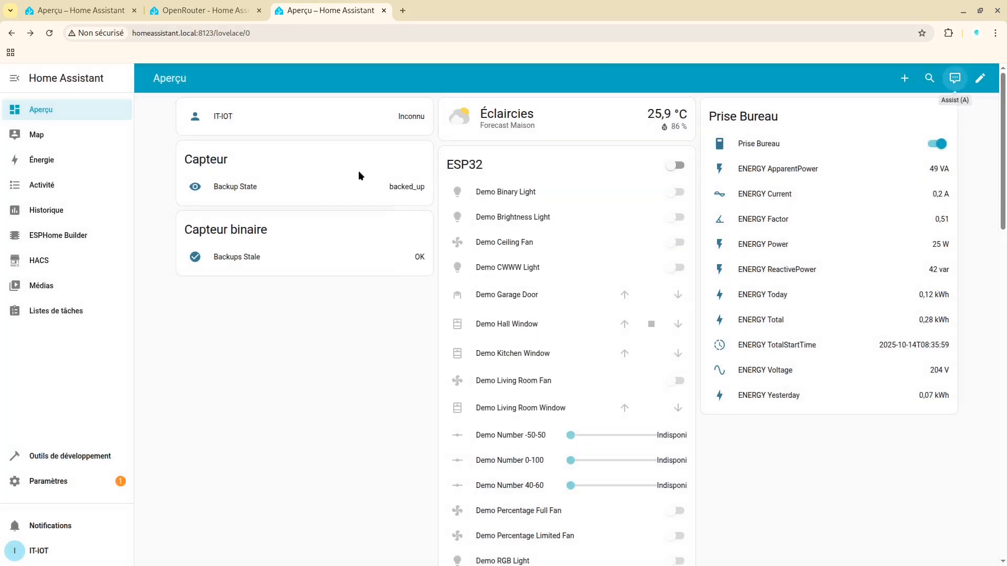
Open the OpenRouter integration in the devices and services settings and start adding a conversation agent
click(16, 482)
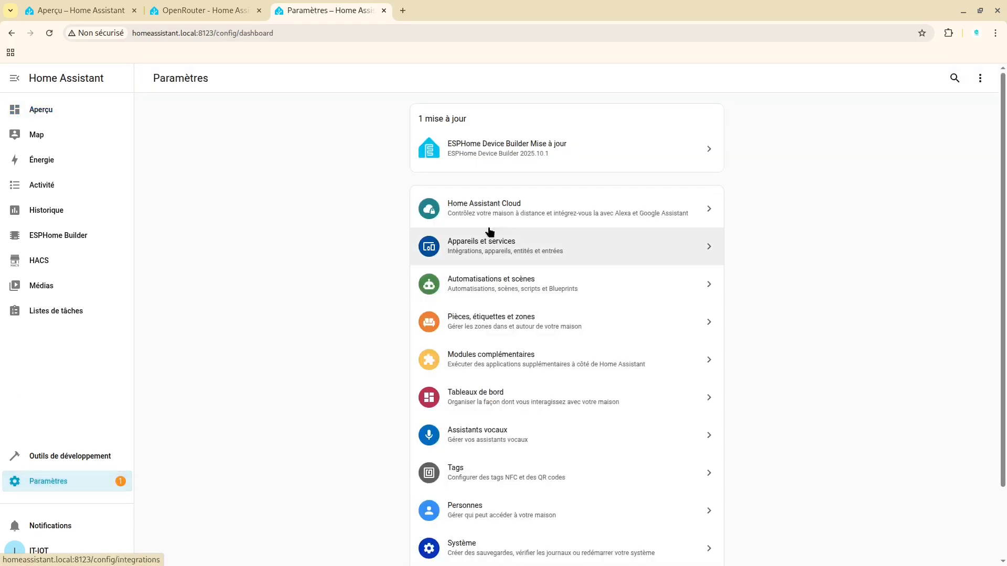
click(466, 246)
click(719, 221)
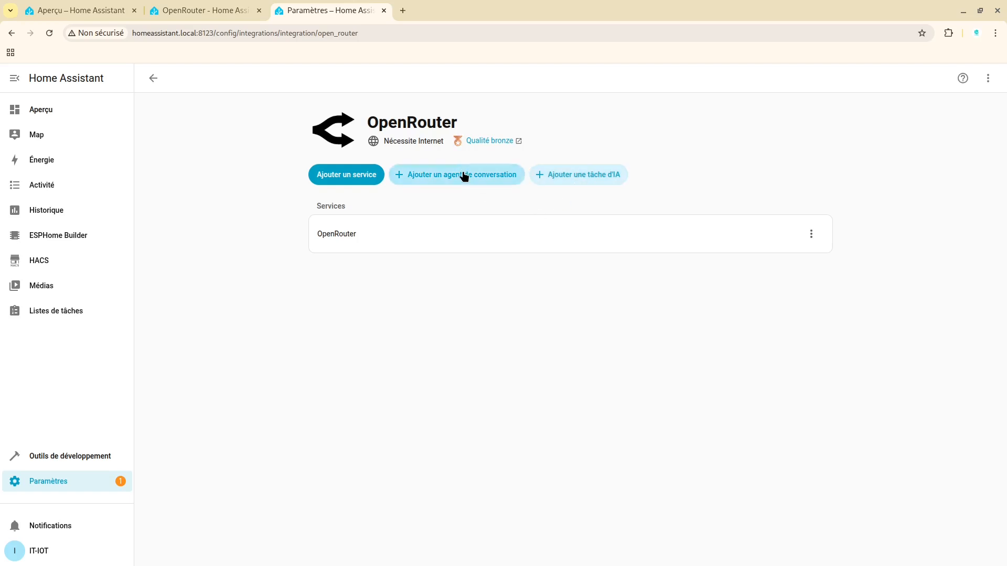
click(452, 179)
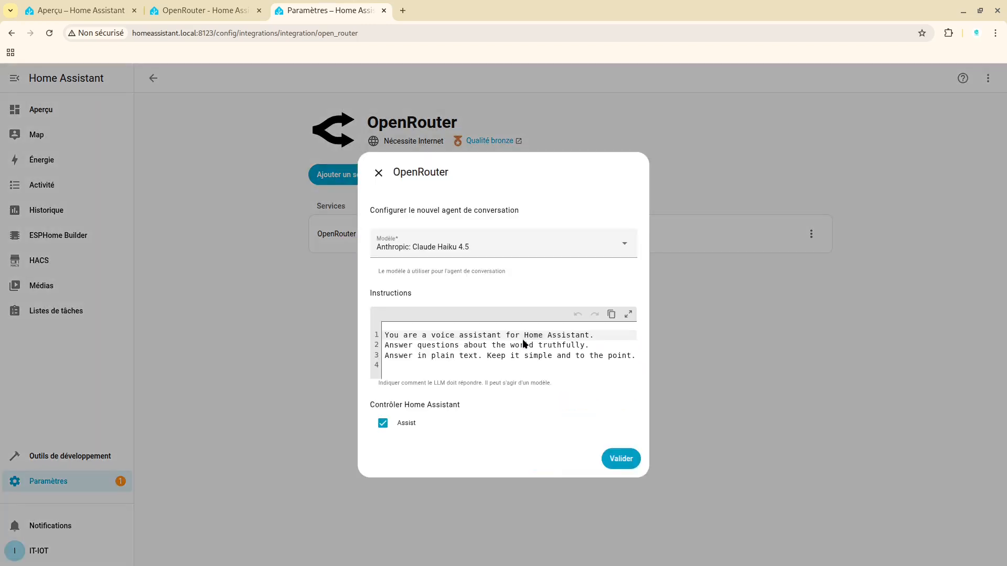
Set the new conversation agent's model to OpenAI: GPT-4o
click(438, 255)
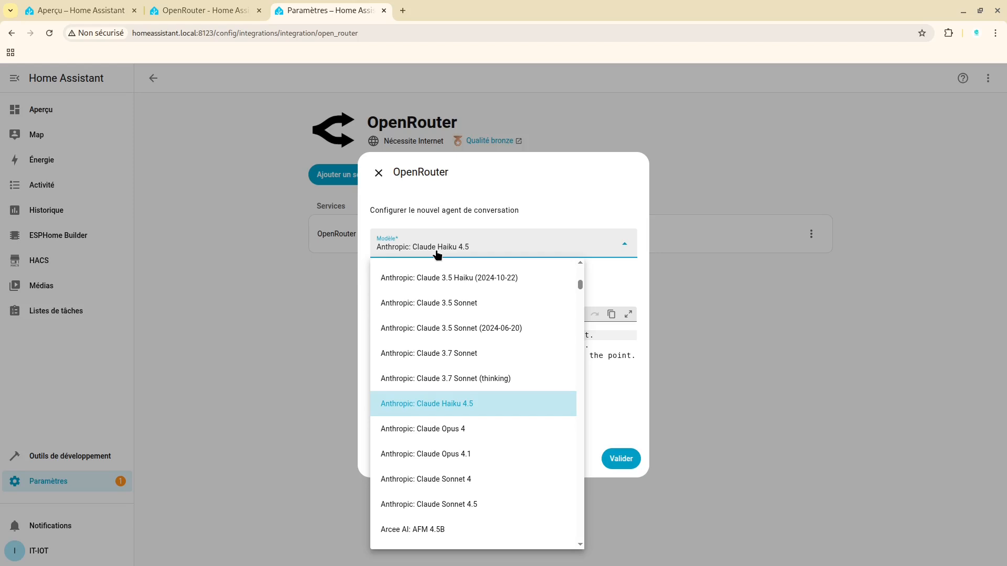
drag(590, 240, 577, 349)
click(476, 242)
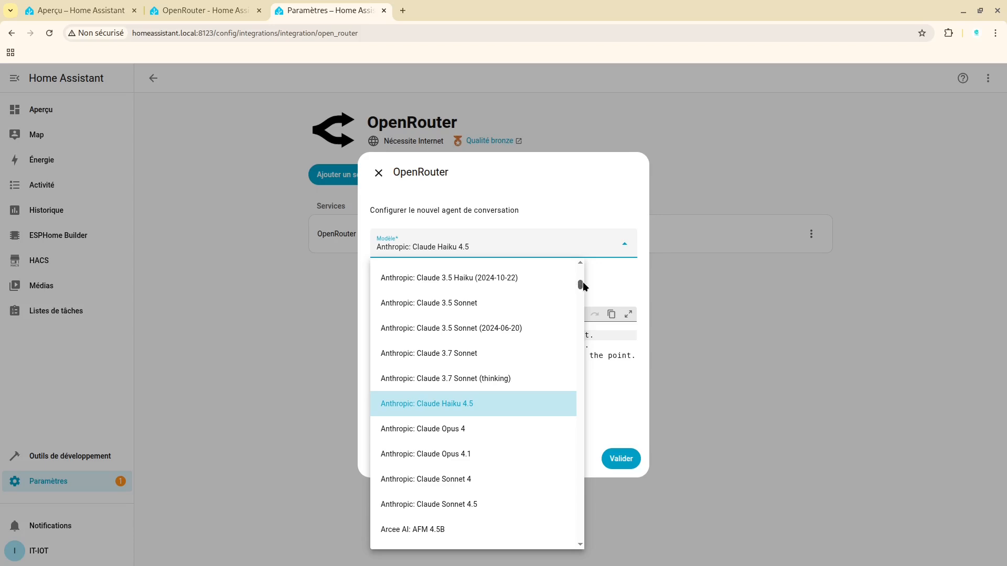
drag(583, 284, 569, 458)
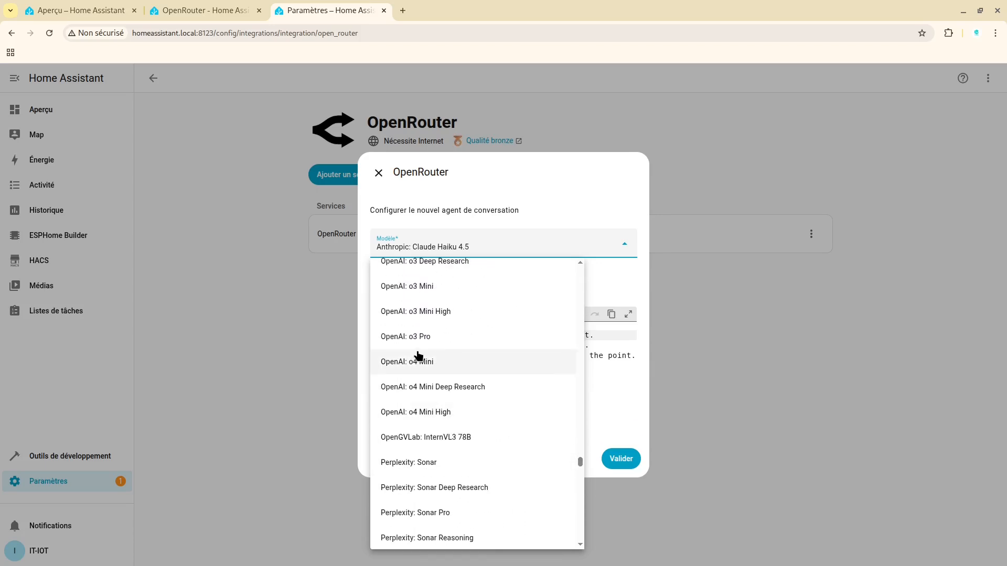
key(Down)
key(Down)
key(Up)
key(Up)
key(Down)
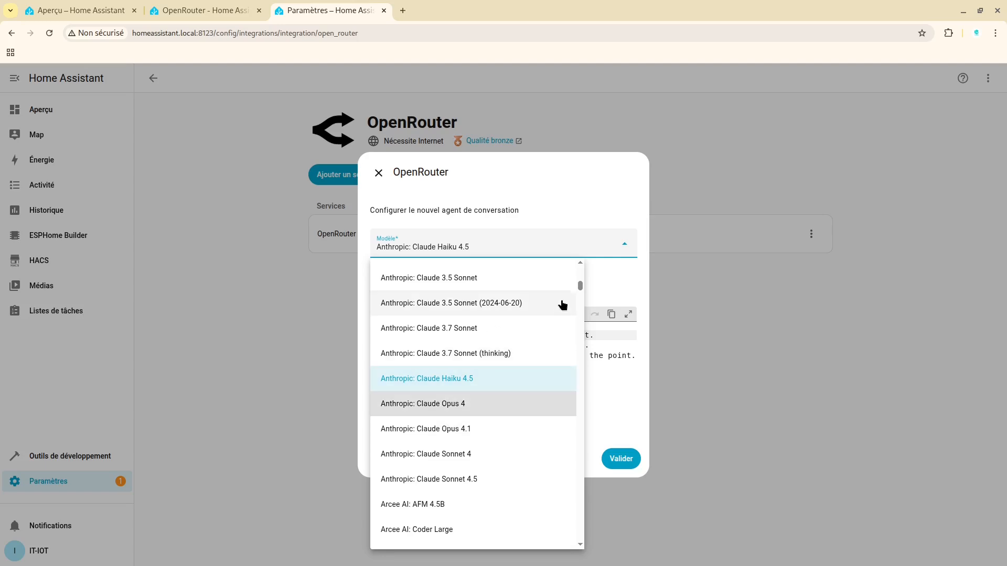
drag(580, 286, 556, 439)
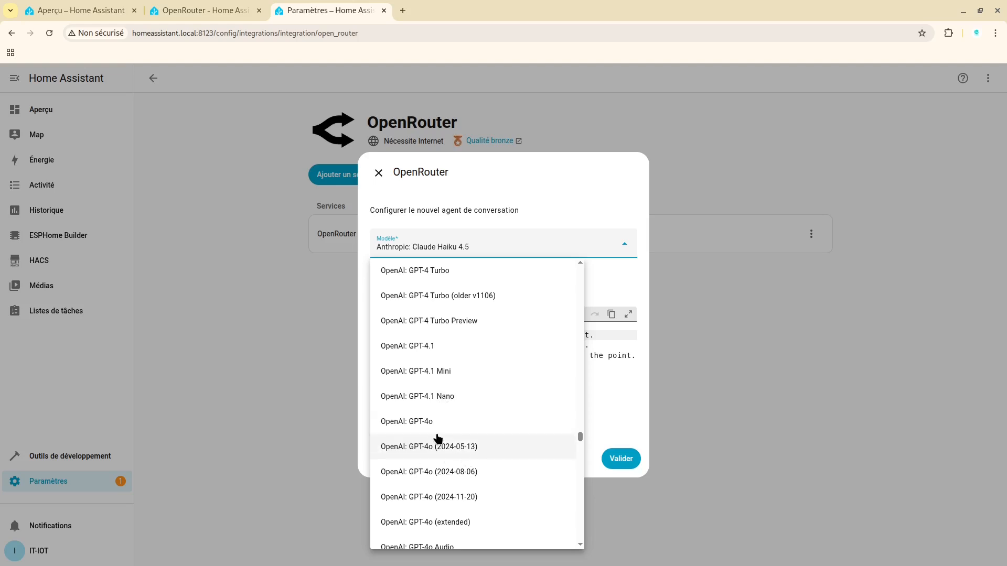
click(432, 420)
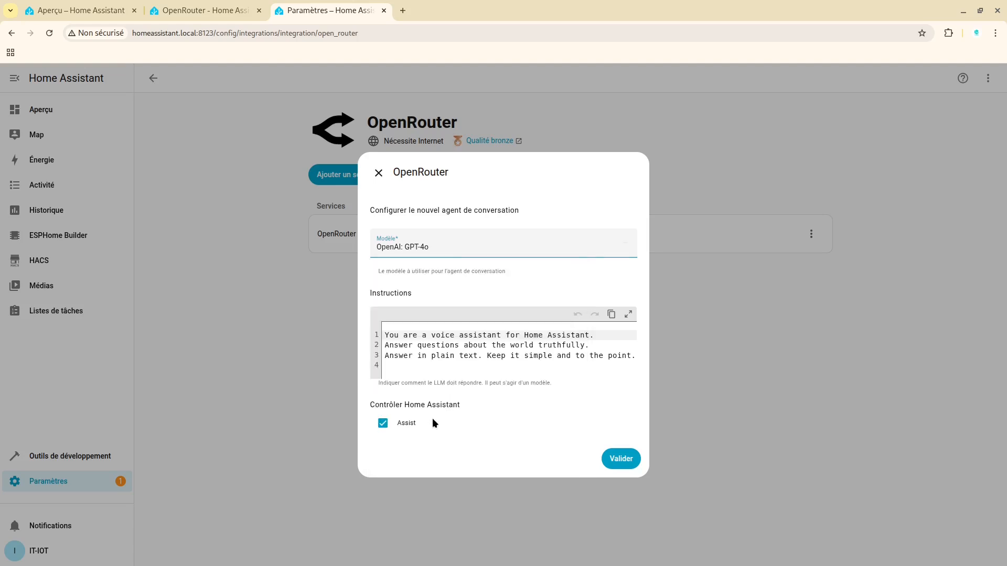
Set the conversation agent's model to OpenAI: GPT-5 Mini and create the agent with the default instructions and Assist control
click(466, 237)
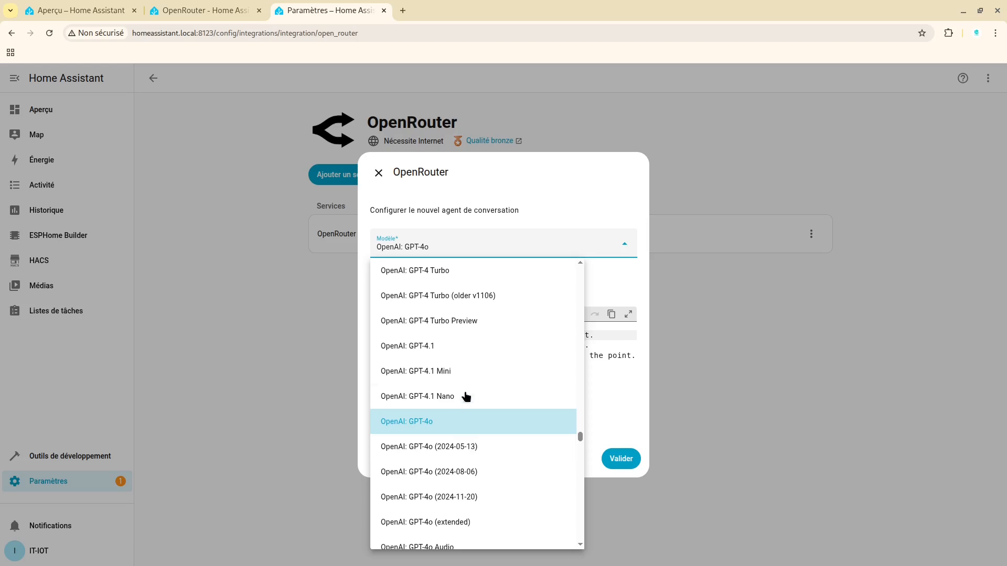
scroll(468, 394, down, 4)
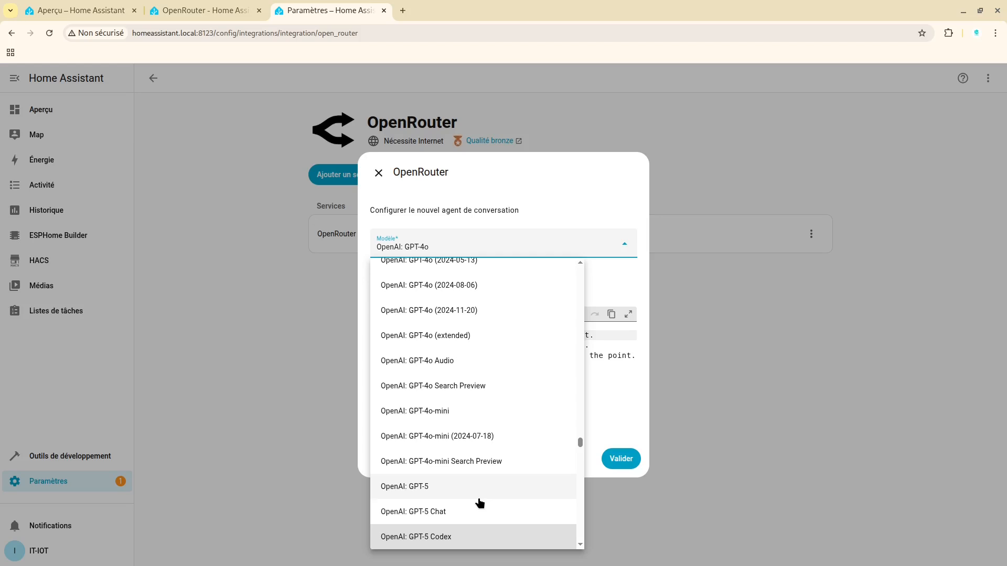
scroll(479, 504, down, 3)
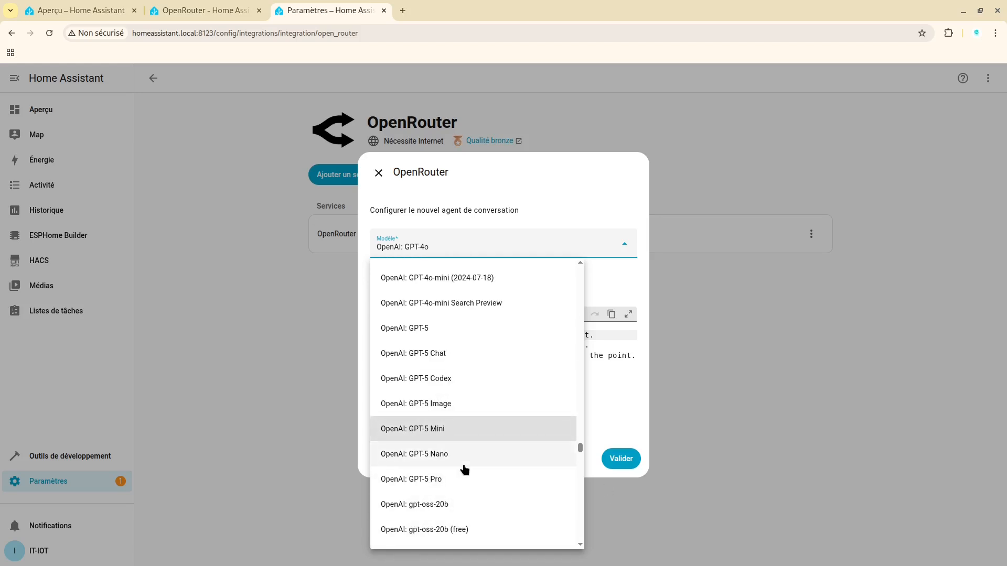
click(422, 431)
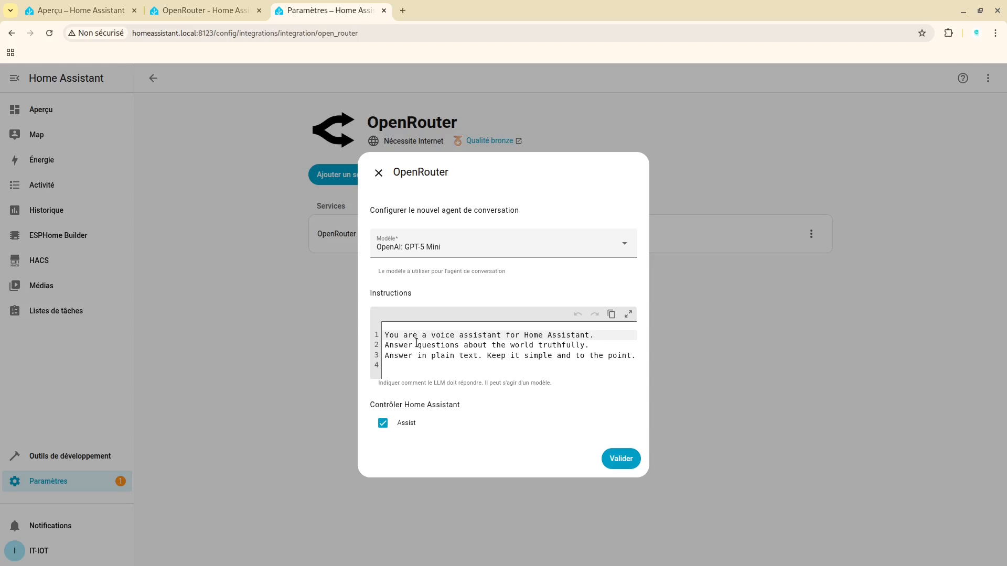
click(626, 459)
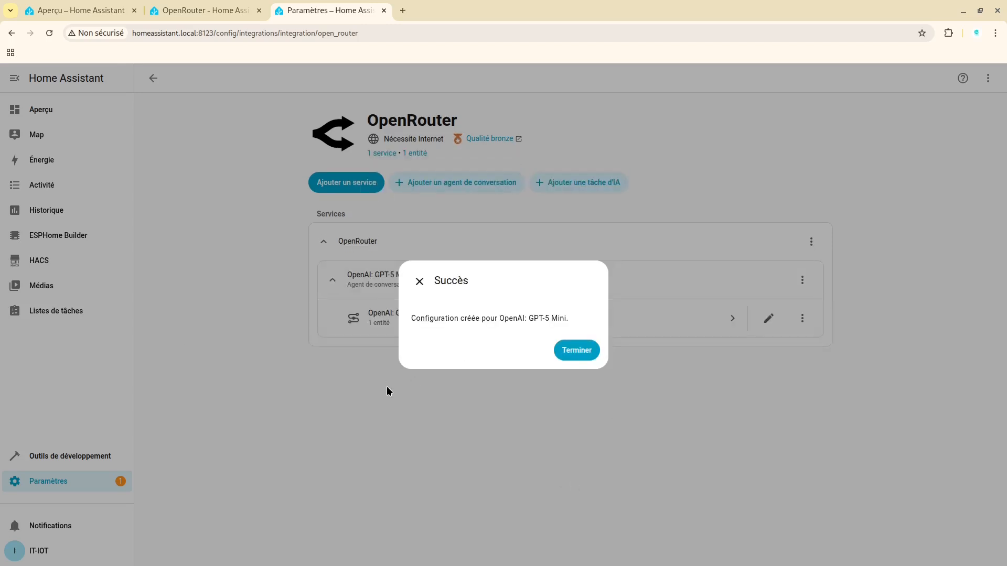
click(576, 351)
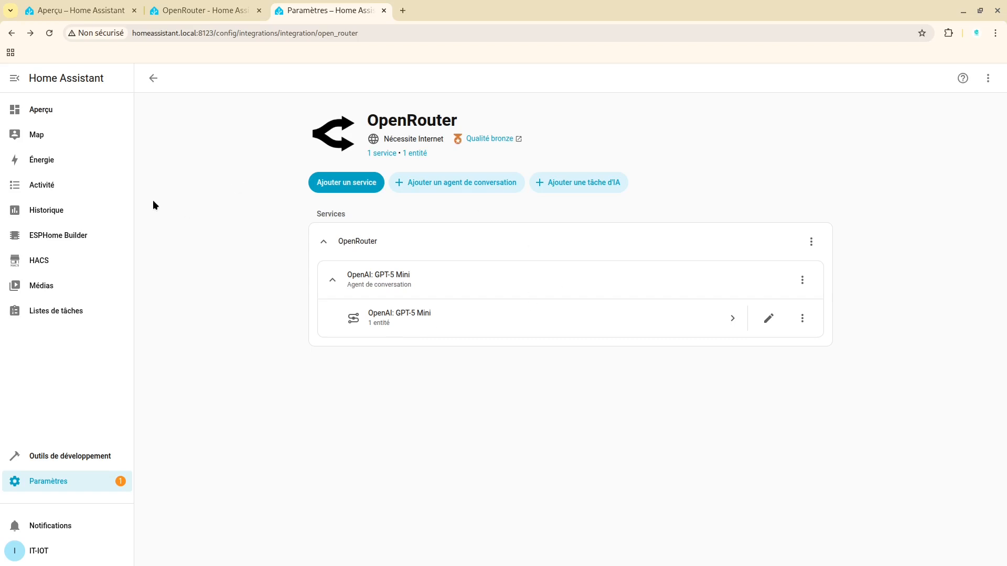
Go from the overview dashboard's Assist chat to the page for managing assistants
click(73, 112)
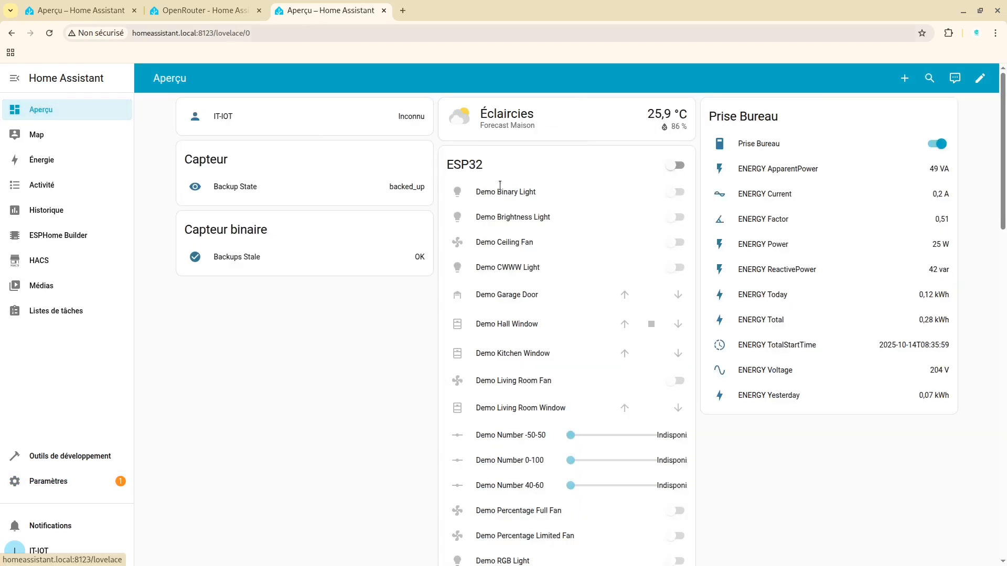
click(954, 79)
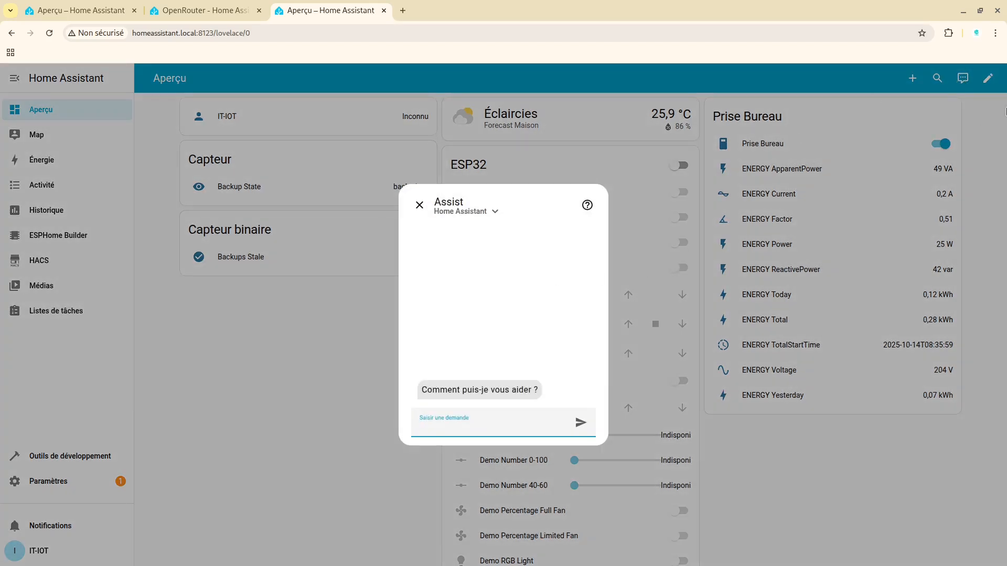
click(486, 215)
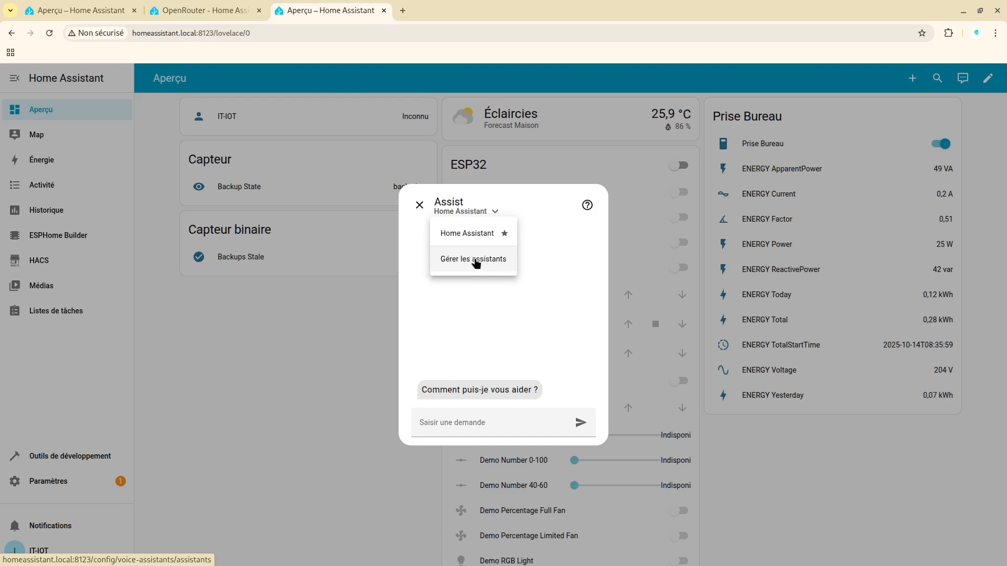
click(461, 261)
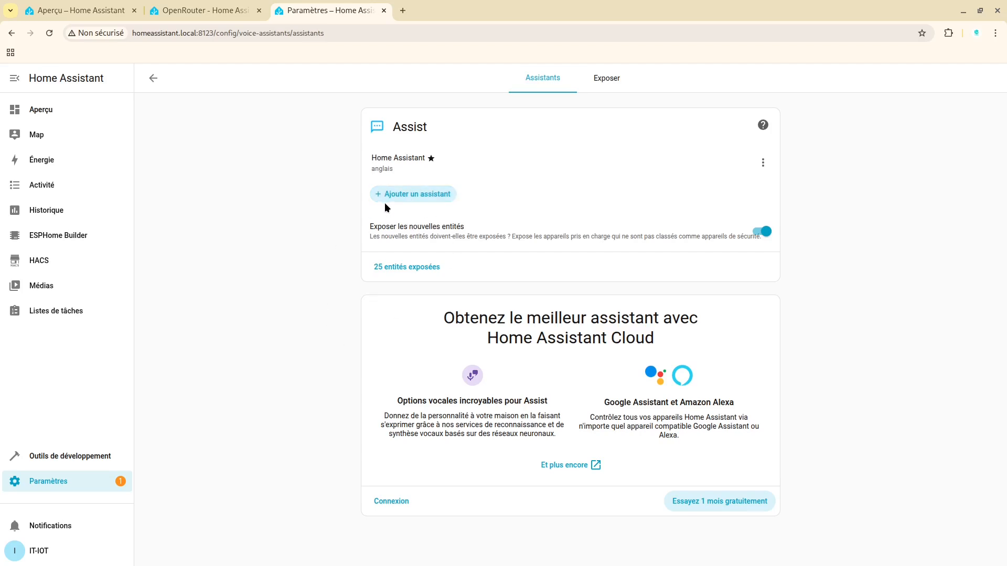
Create an assistant named IT-HOME with OpenAI: GPT-5 Mini as its conversation agent, and review its saved settings
click(415, 194)
click(396, 193)
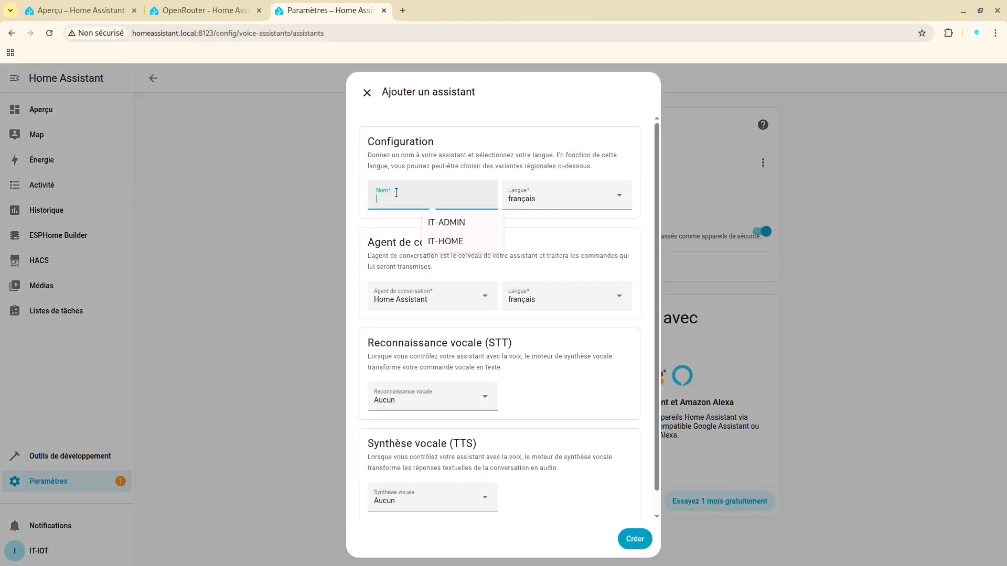
click(431, 242)
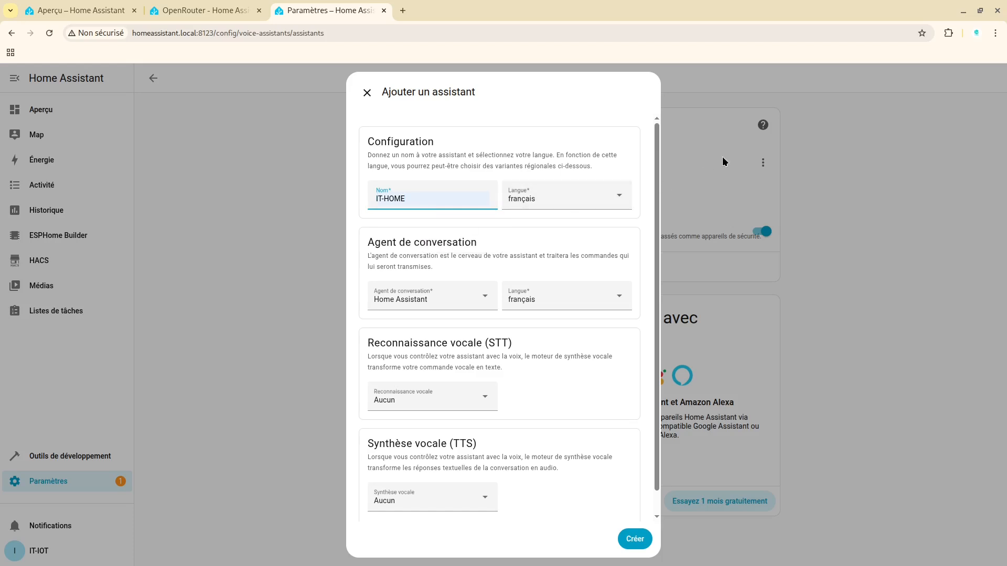
click(449, 299)
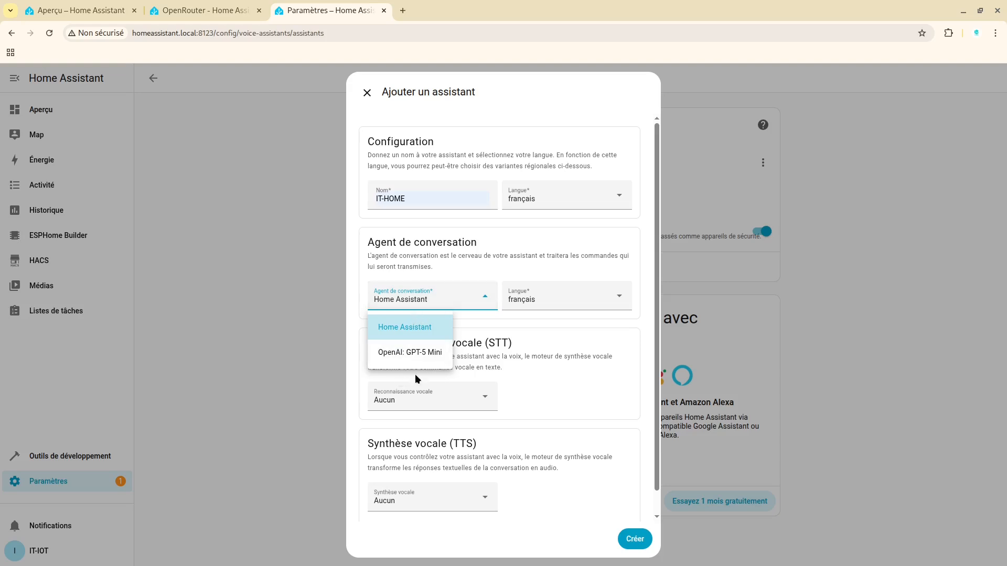
click(397, 353)
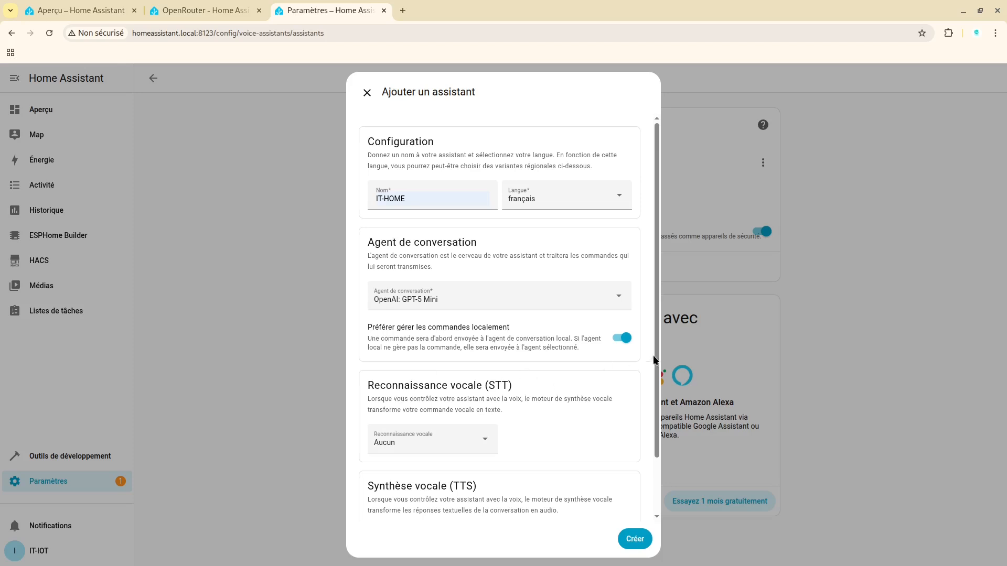
drag(655, 360, 656, 426)
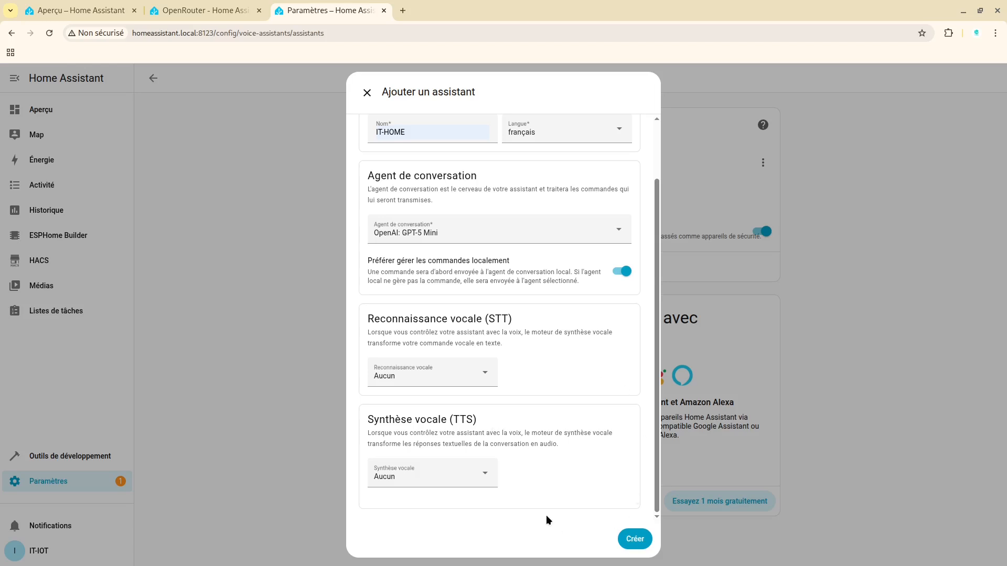
click(637, 540)
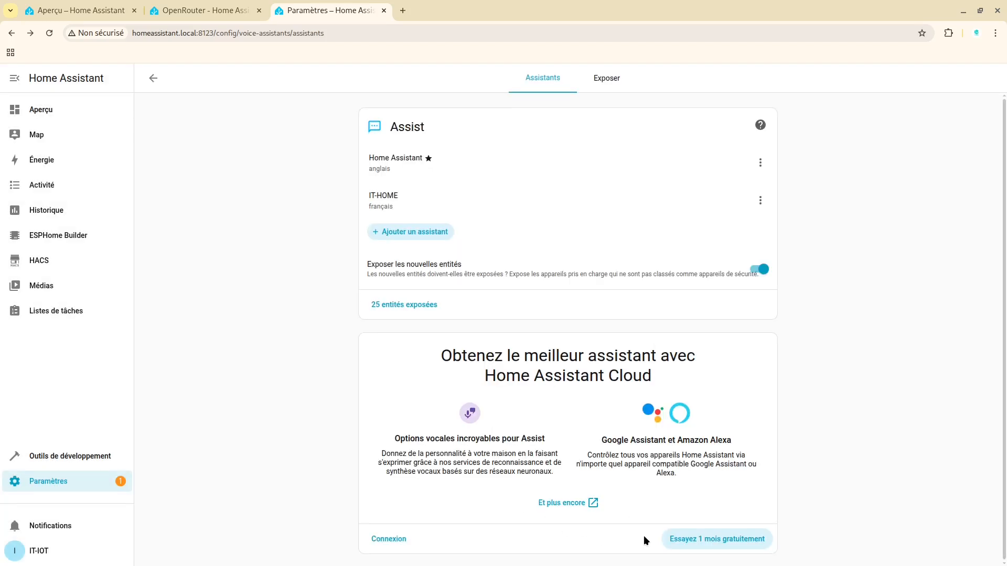
click(745, 212)
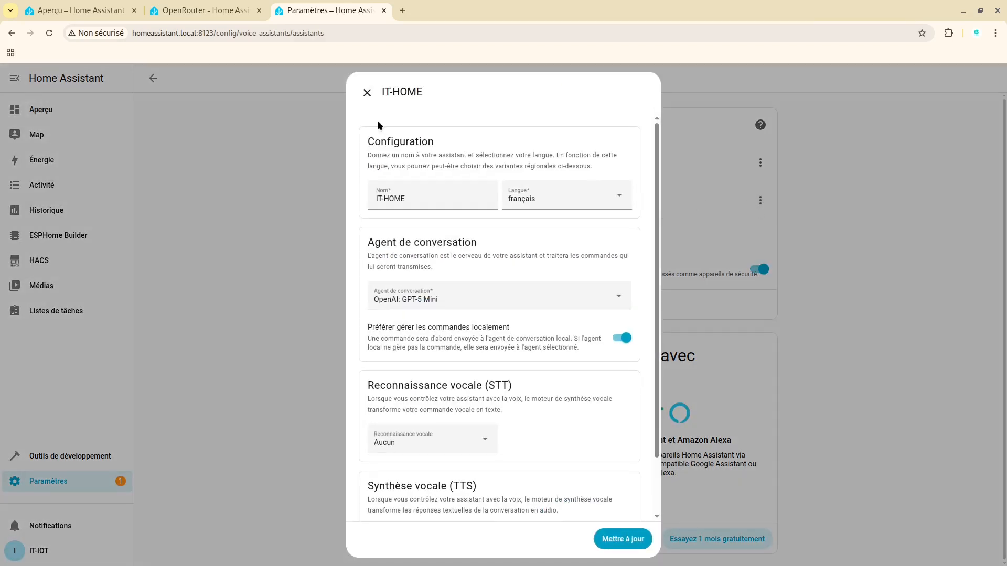
click(366, 93)
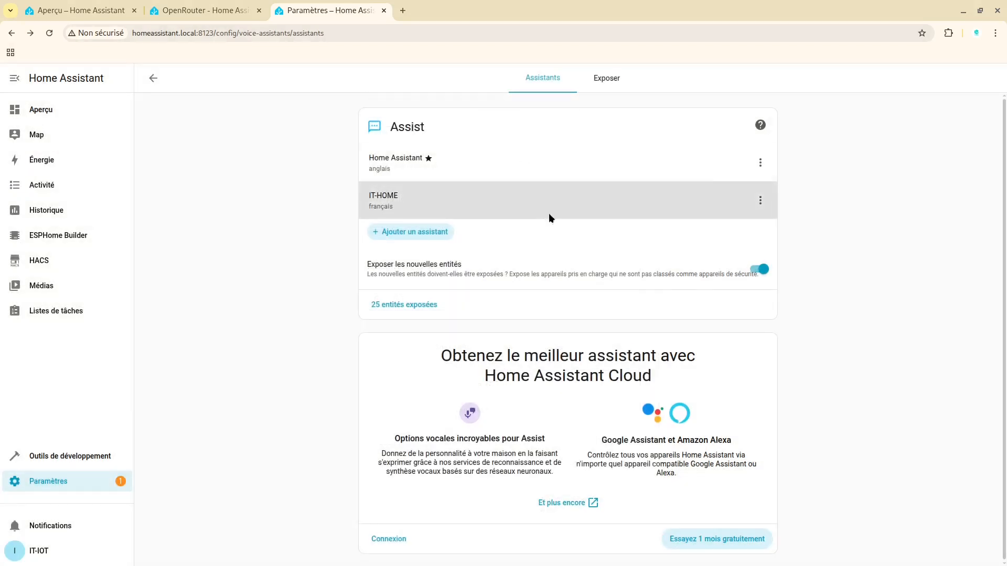
Make IT-HOME the preferred assistant and select it in the overview dashboard's Assist chat
click(760, 201)
click(786, 254)
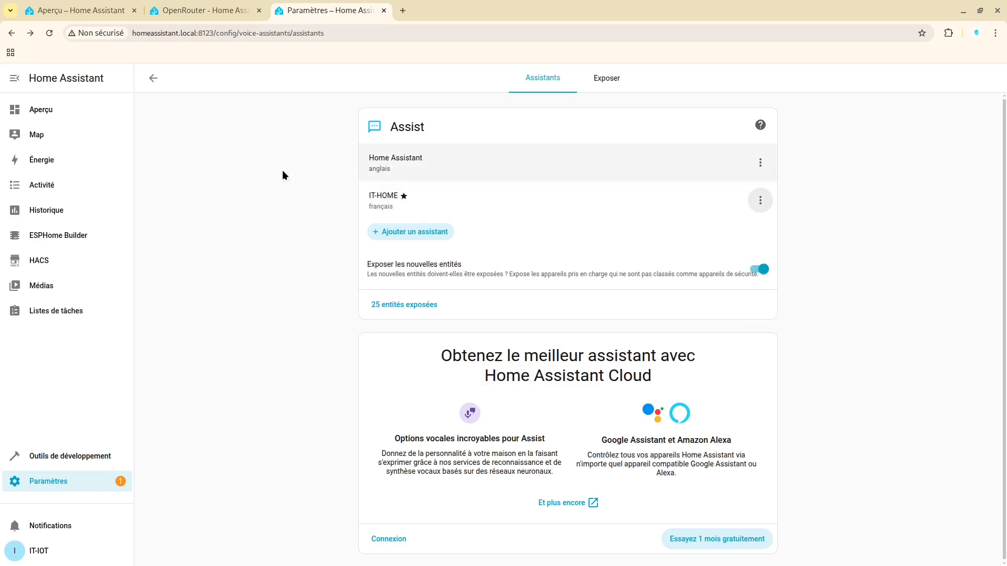
click(37, 106)
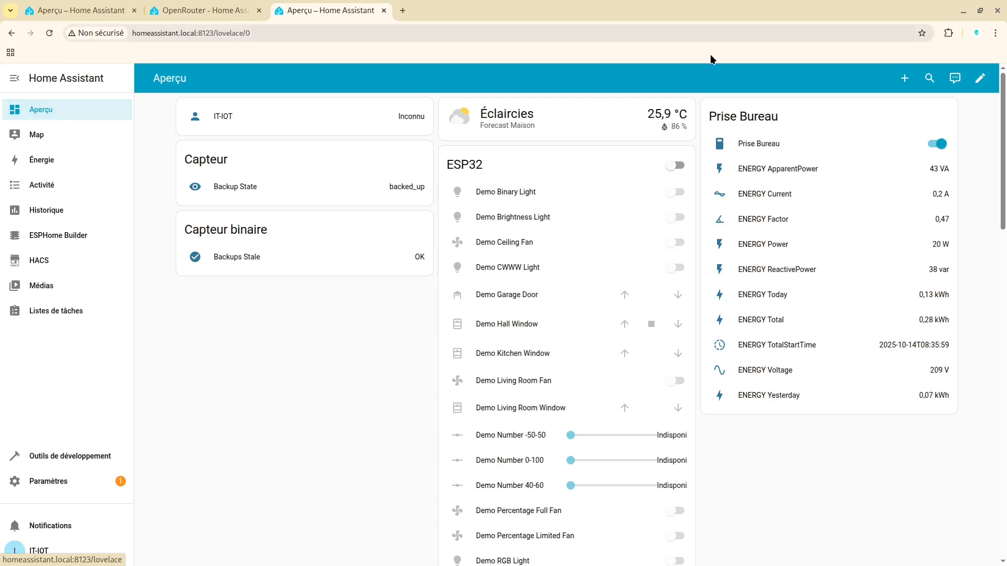
click(956, 79)
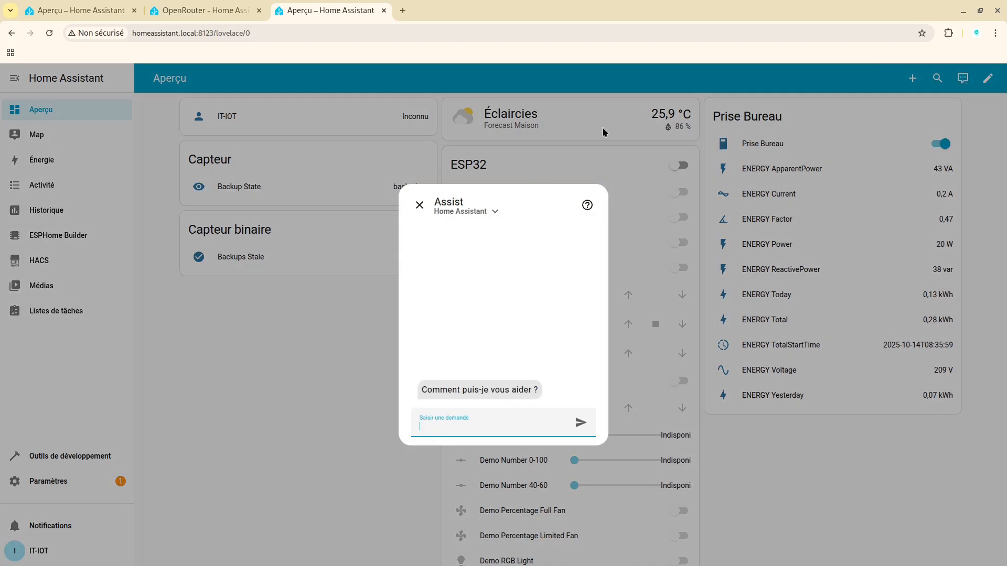
click(495, 212)
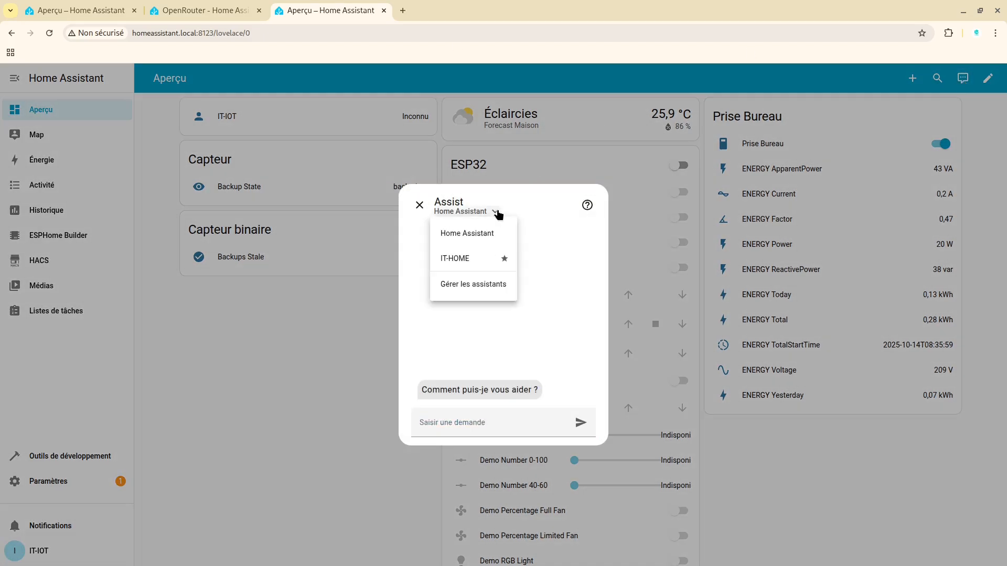
click(460, 259)
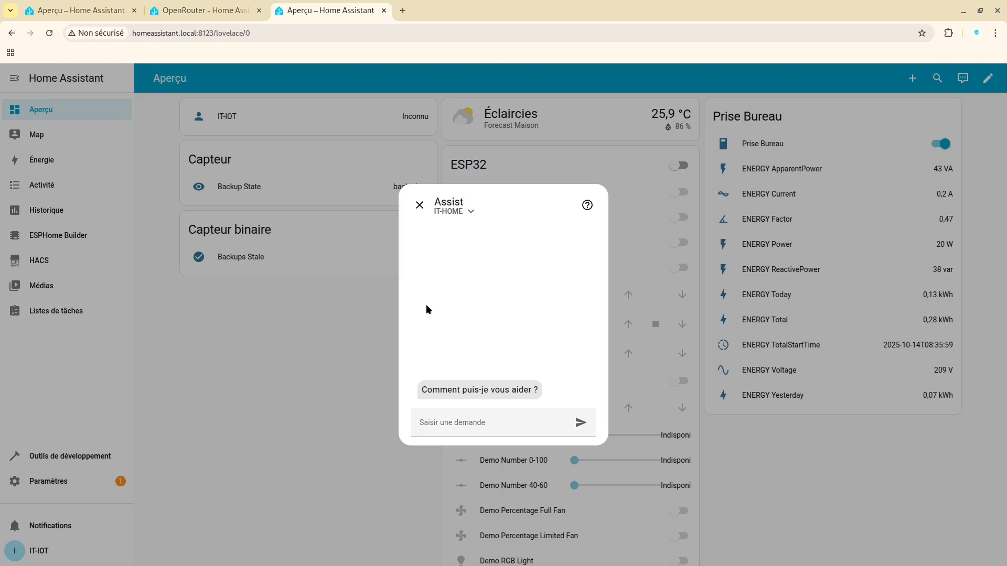
Send the request "Eteint la prise" to the IT-HOME assistant
click(436, 424)
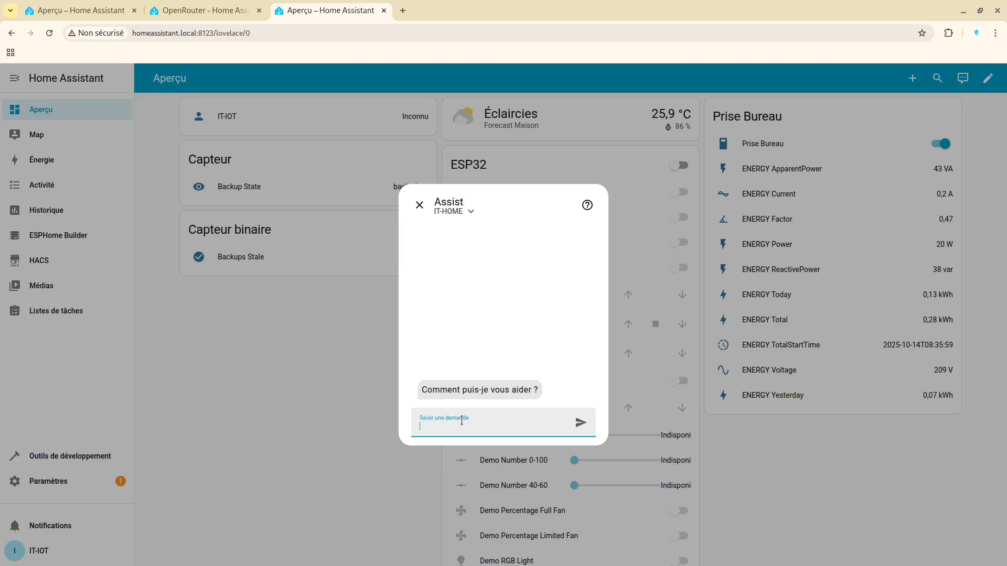
text(Eteint la)
key(BackSpace)
key(BackSpace)
key(BackSpace)
text(la prise)
key(Return)
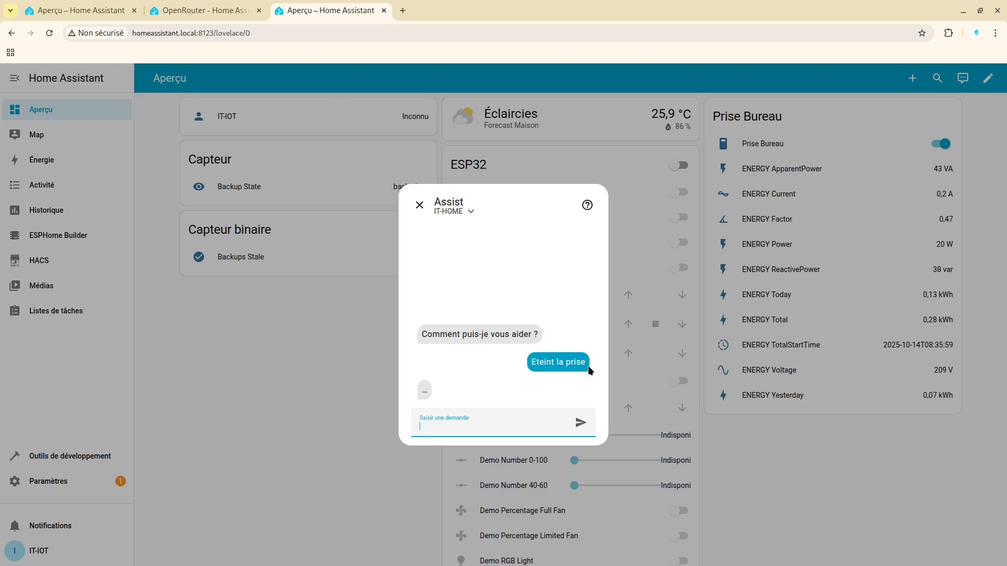
Reuse the previous request's text to send "Eteint la prise bureau" to the assistant
drag(588, 367, 531, 367)
key(ctrl+c)
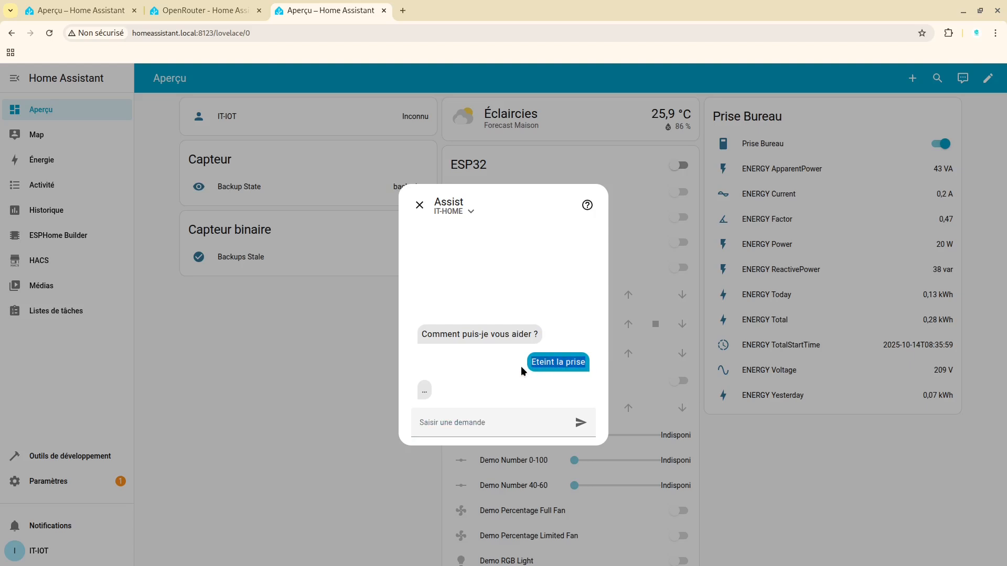
click(470, 425)
key(ctrl+v)
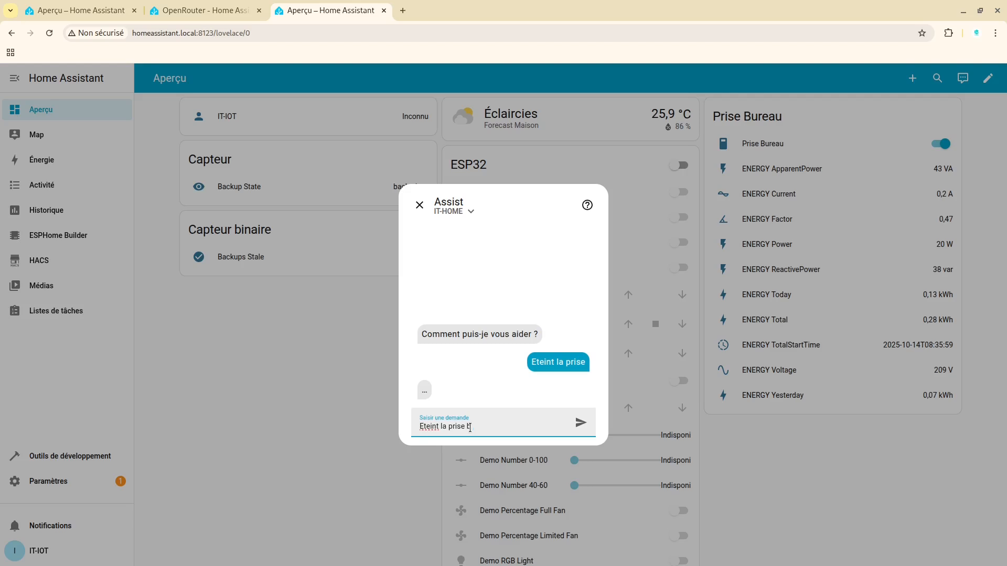
text(bureau)
key(Return)
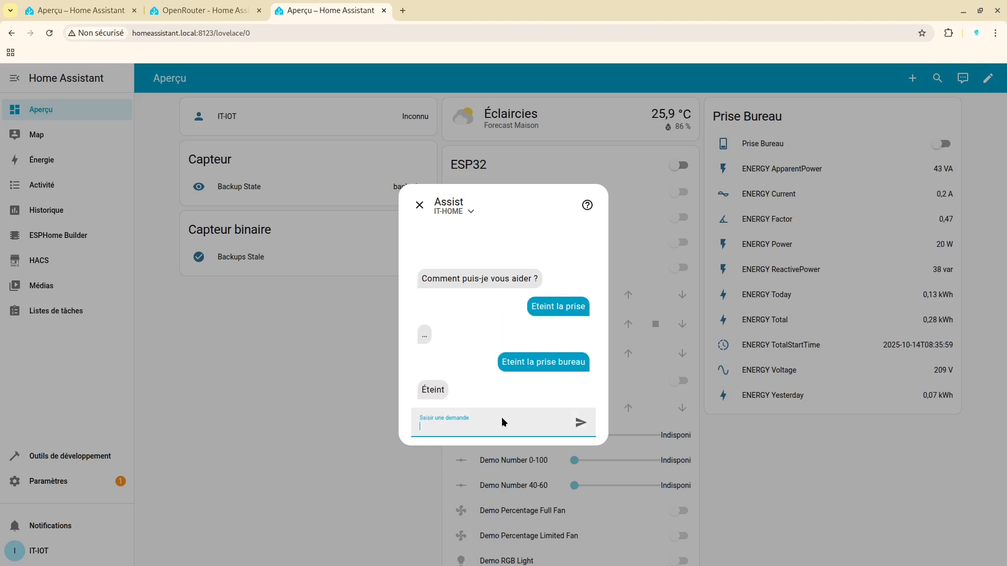
Send the one-word request "Allume" to the IT-HOME assistant
text(Allume)
key(Return)
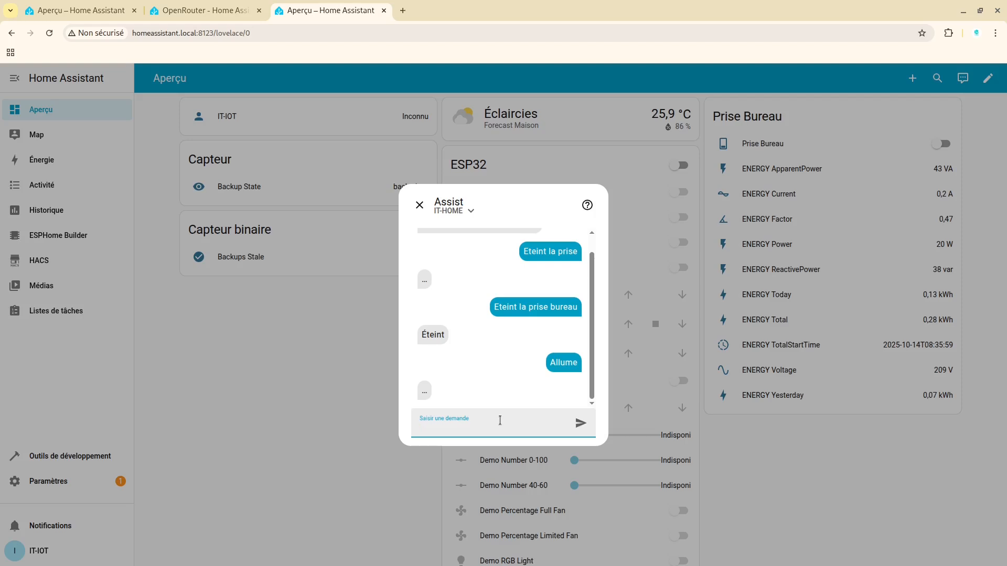
Send the request "Allume la prise bureau" to the assistant and close the Assist chat
text(Allume la prise bureau)
key(Return)
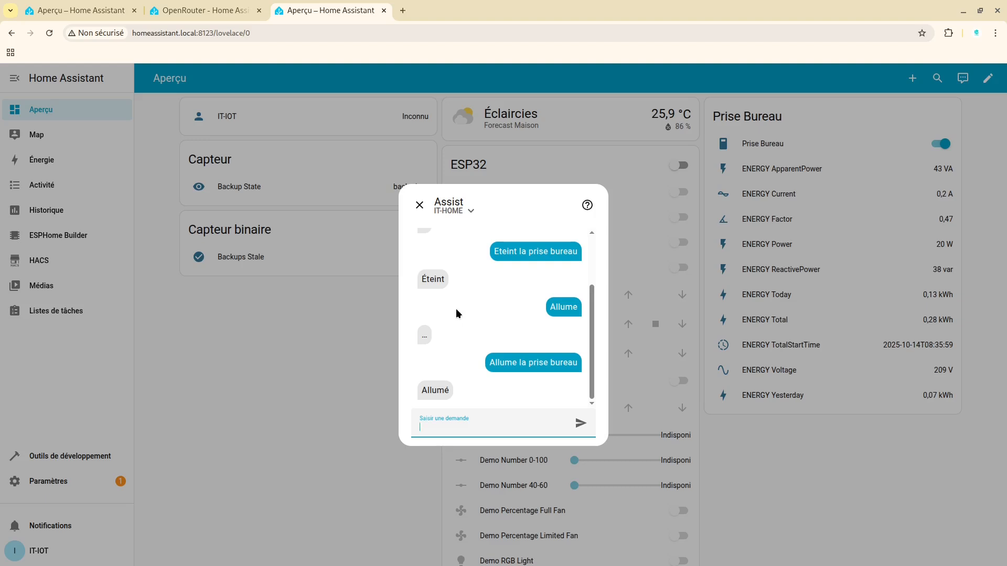
click(420, 206)
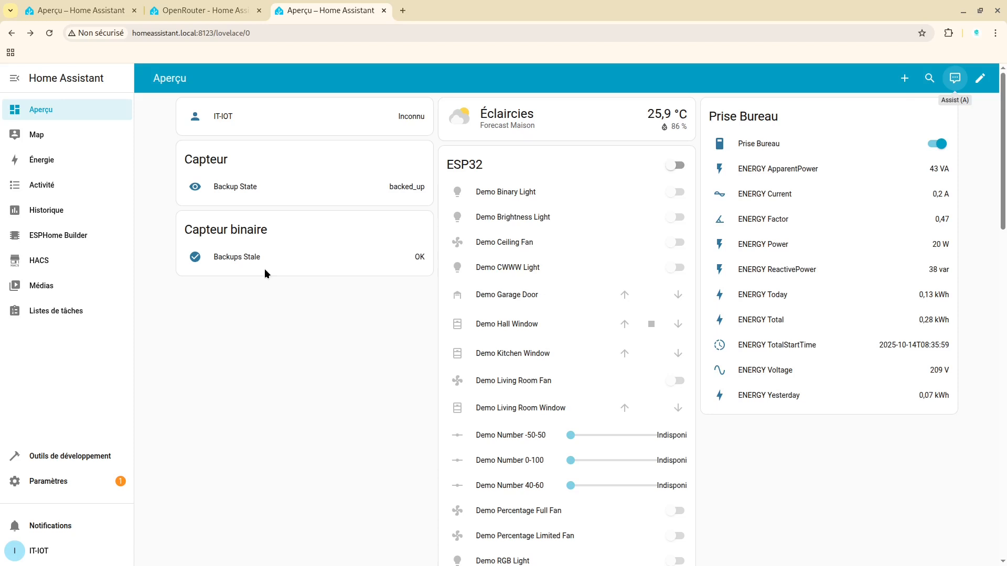
Examine the OpenRouter integration's page and its option for adding an AI task, and return to the overview dashboard
click(38, 487)
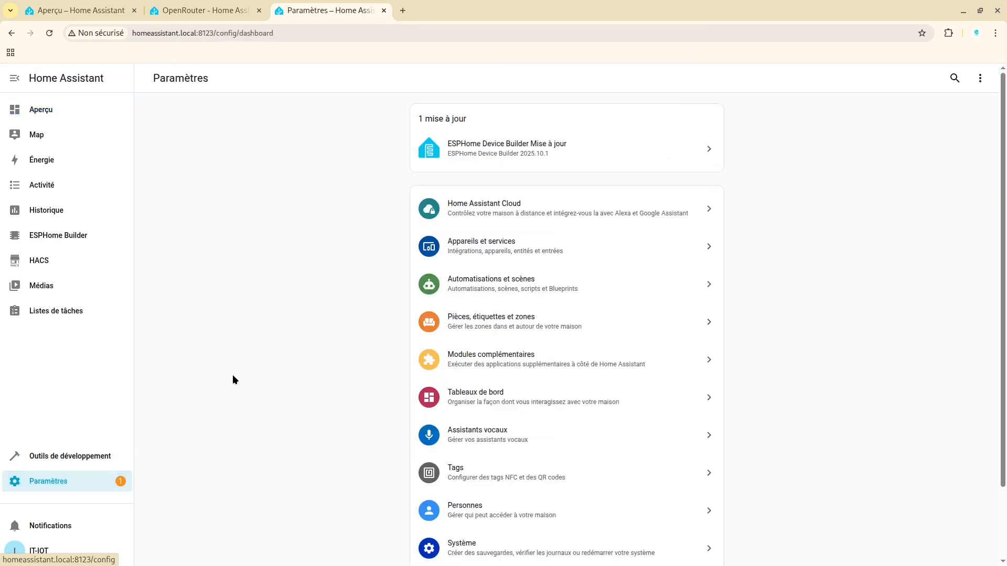
click(486, 262)
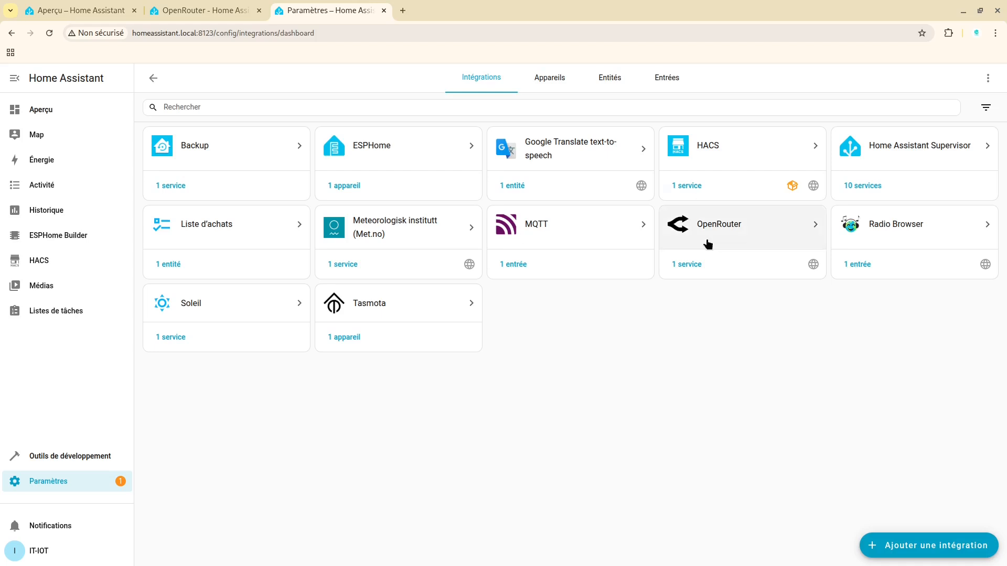
click(740, 243)
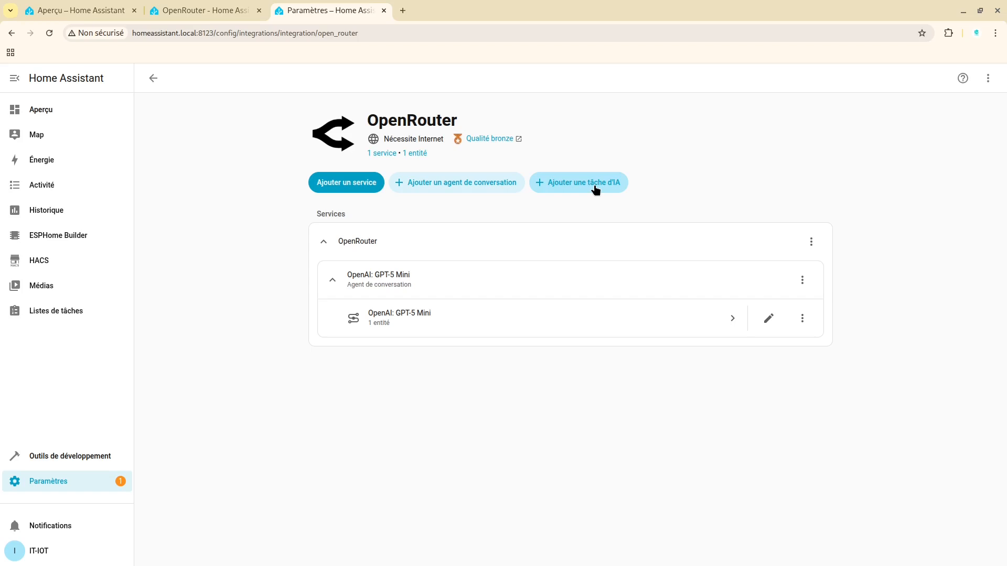
click(60, 123)
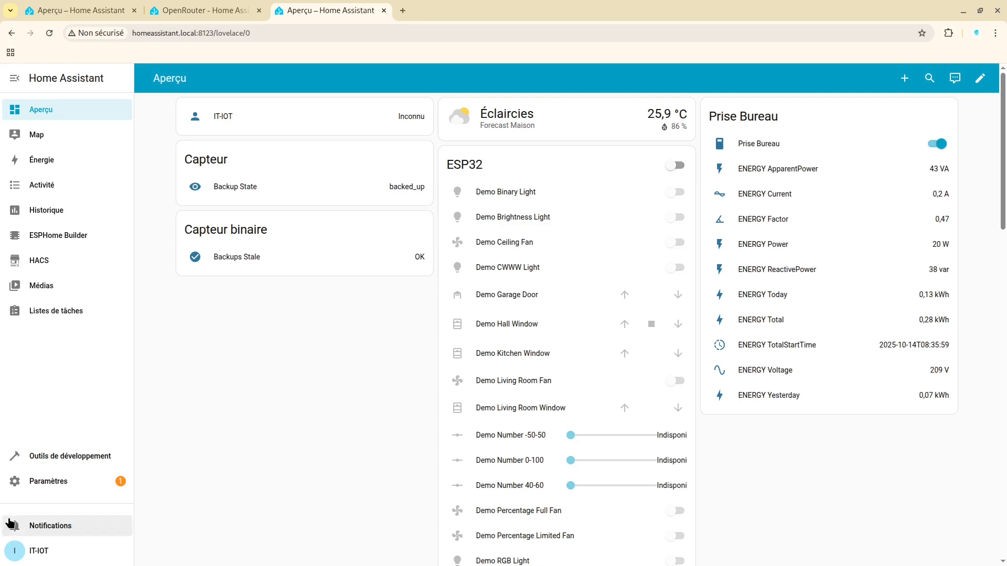
Open the OpenRouter integration's page from the devices and services settings
click(48, 492)
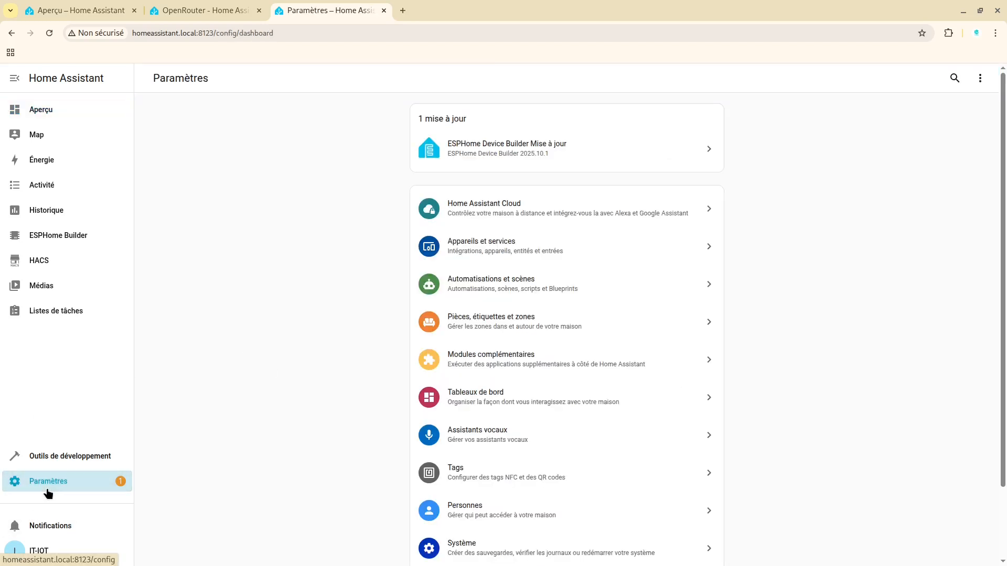
click(510, 254)
click(766, 219)
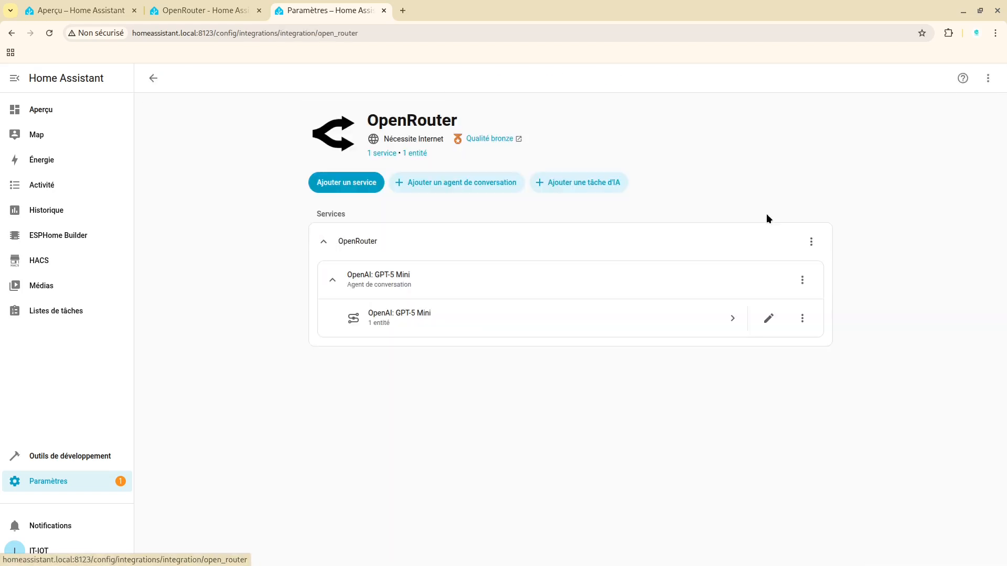
Add an AI task to the OpenRouter integration using the OpenAI: GPT-5 Mini model, and finish its setup
click(578, 182)
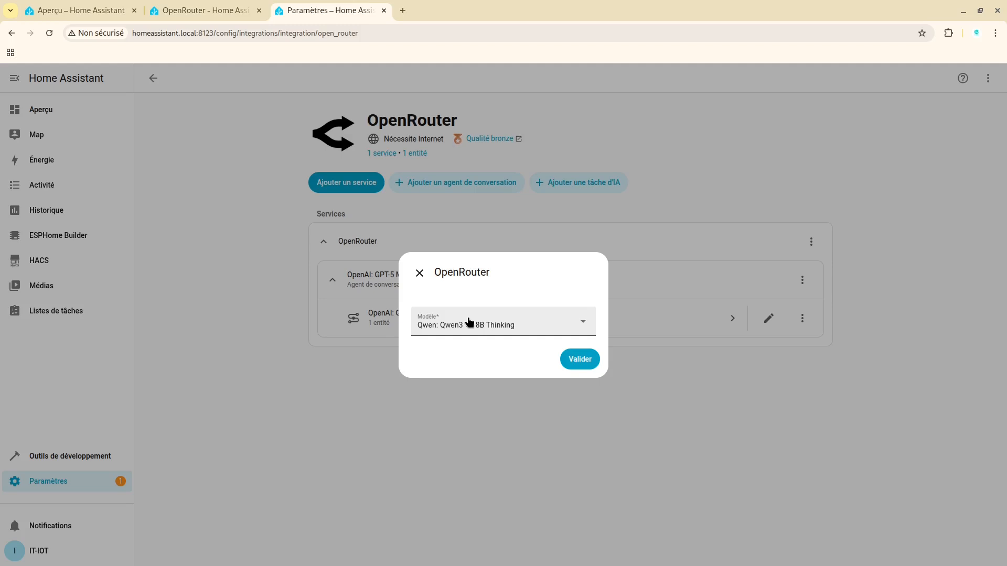
click(481, 327)
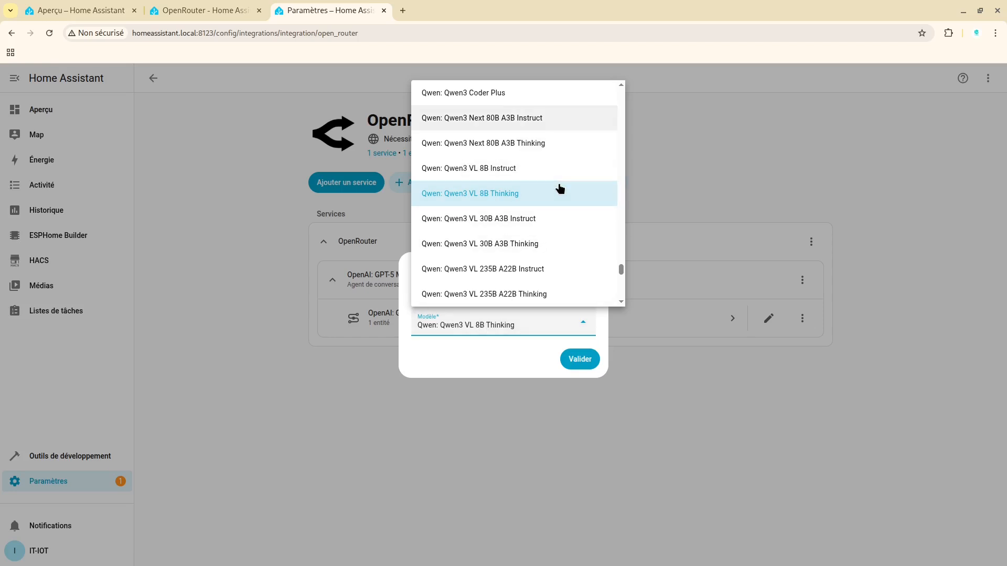
scroll(560, 188, up, 6)
scroll(560, 189, up, 12)
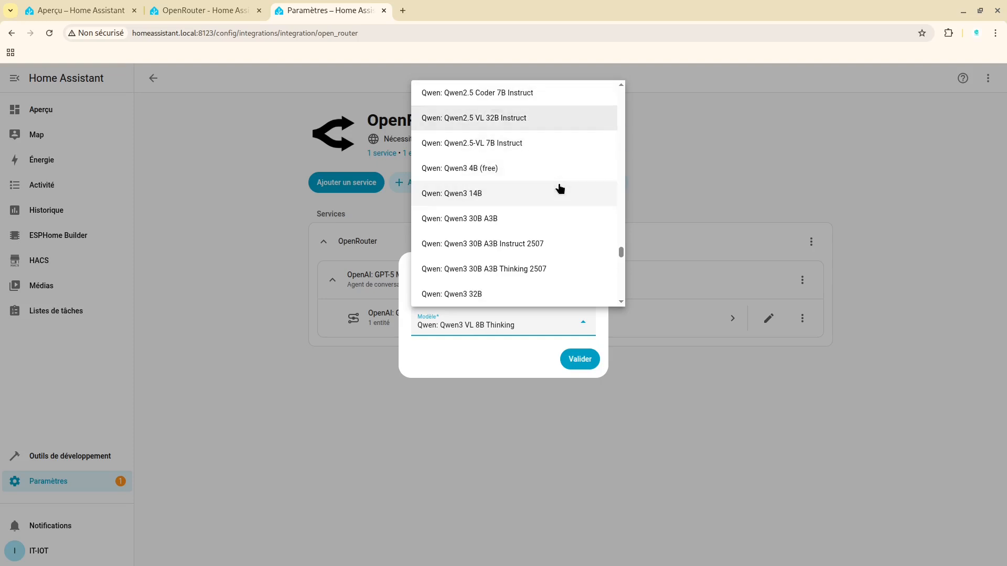
scroll(560, 189, up, 10)
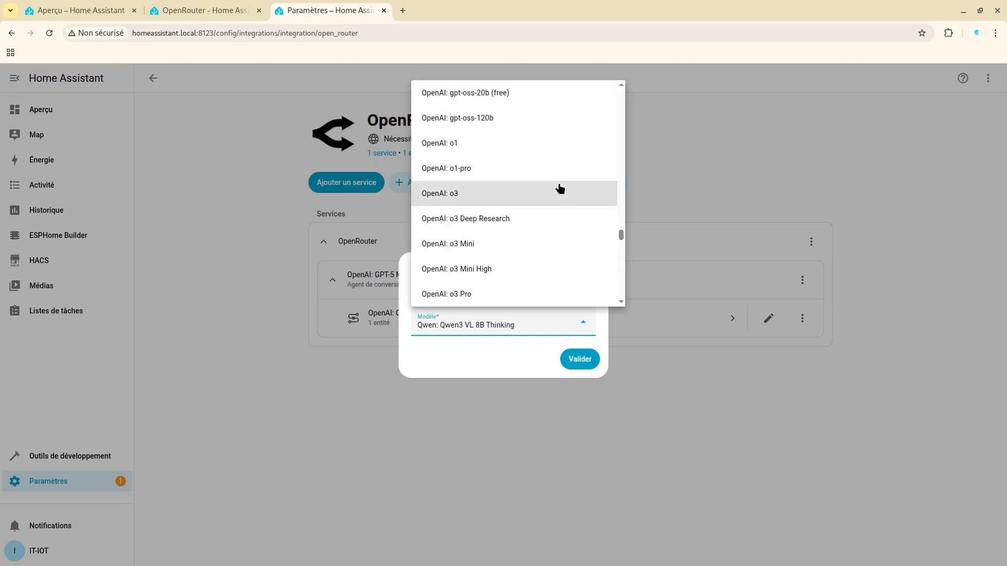
key(Up)
key(Up)
key(Up)
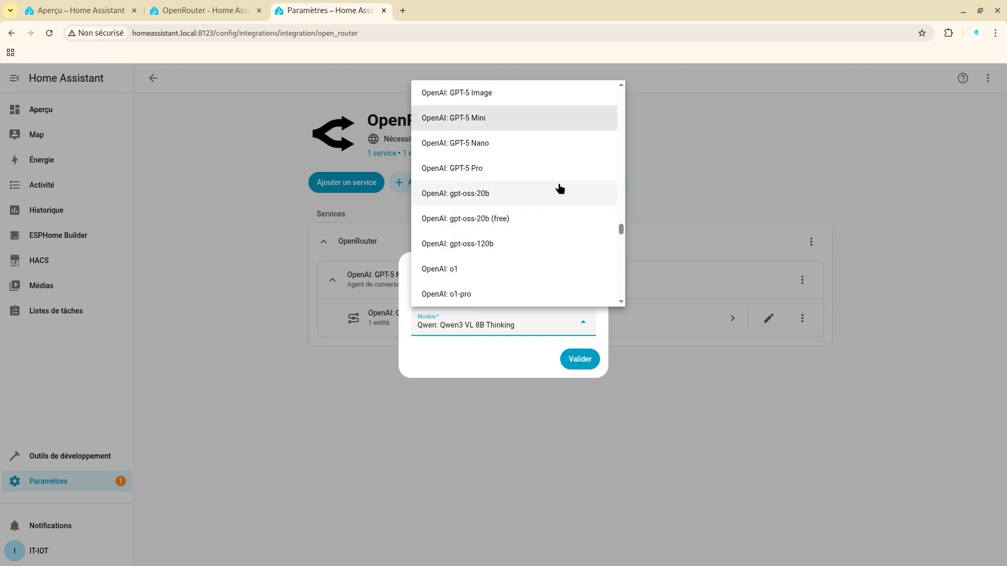
click(478, 121)
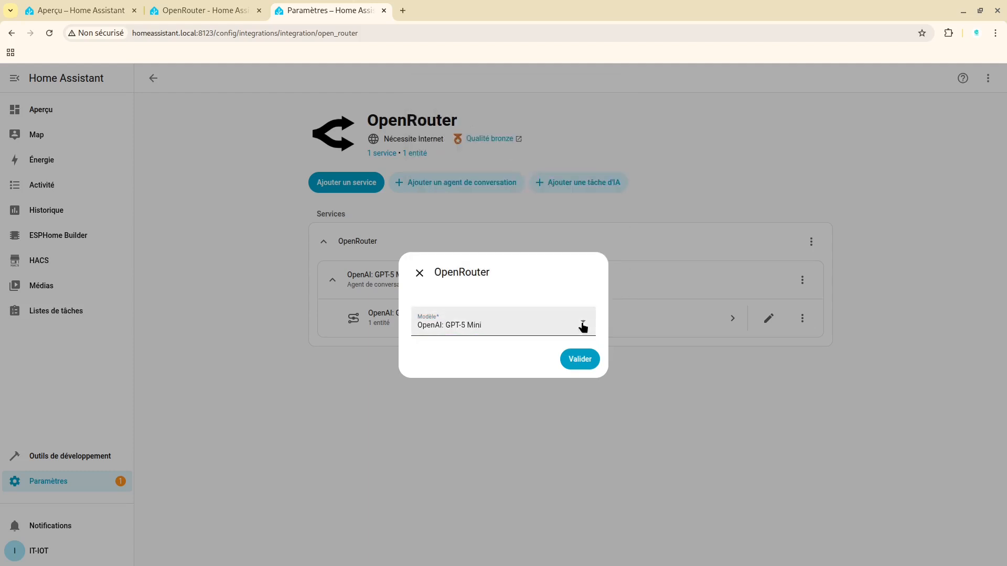
click(590, 362)
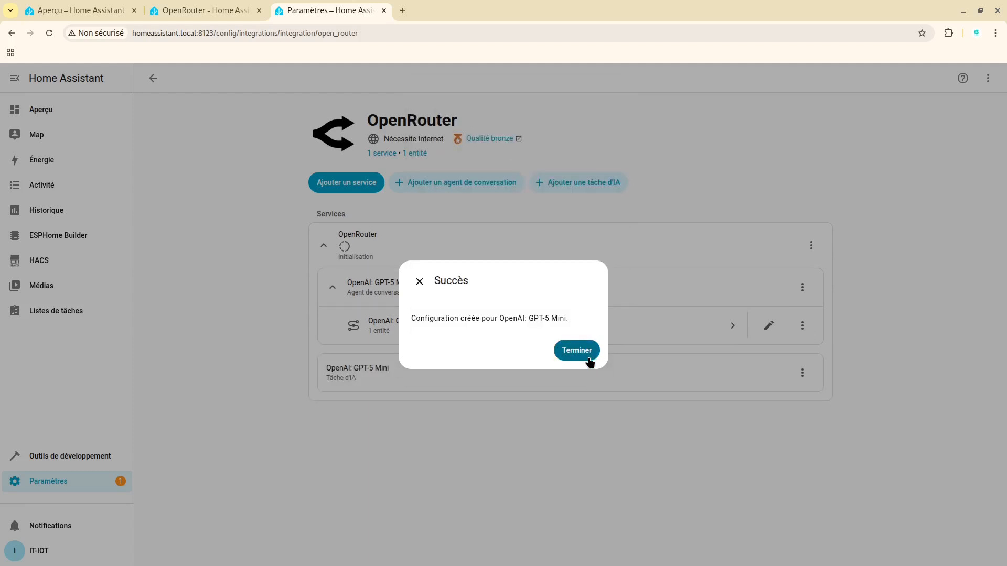
click(576, 350)
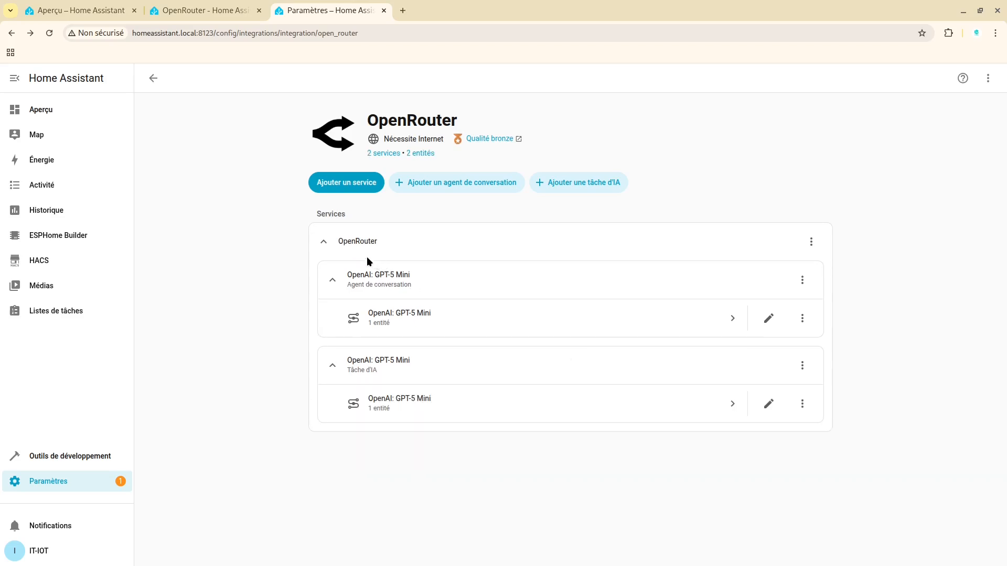
Go to the AI suggestions section of the general system settings
click(60, 485)
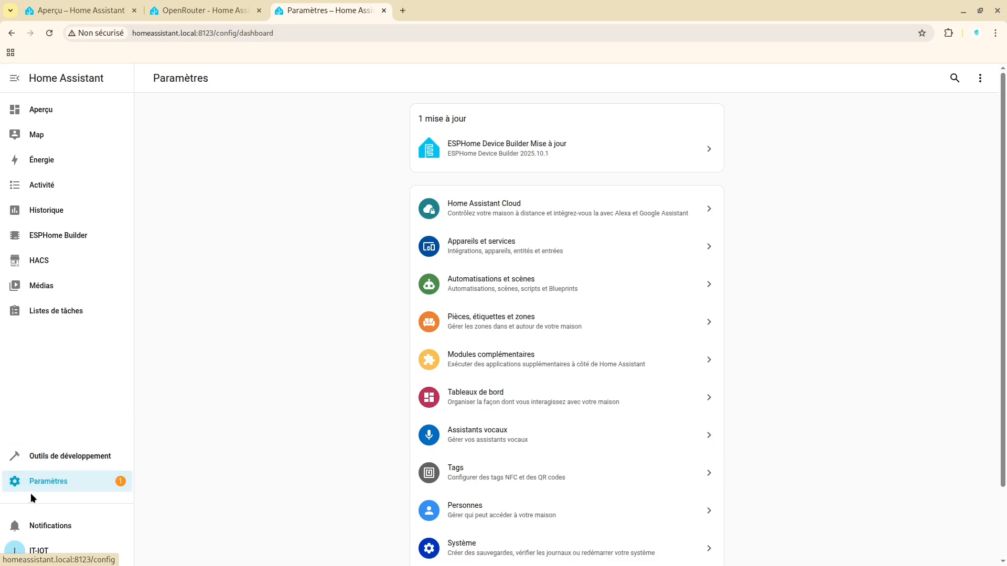
scroll(1005, 190, down, 2)
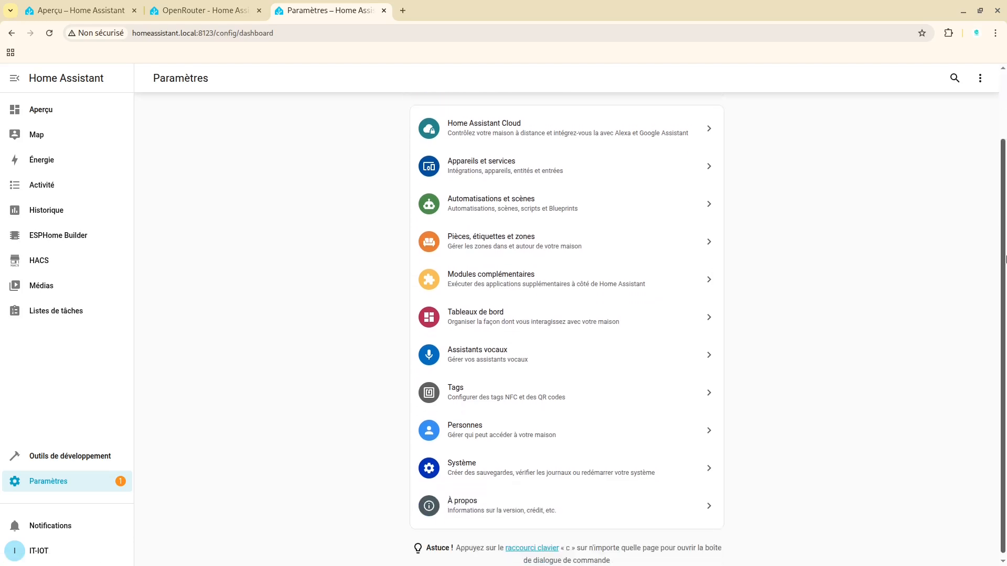
click(503, 480)
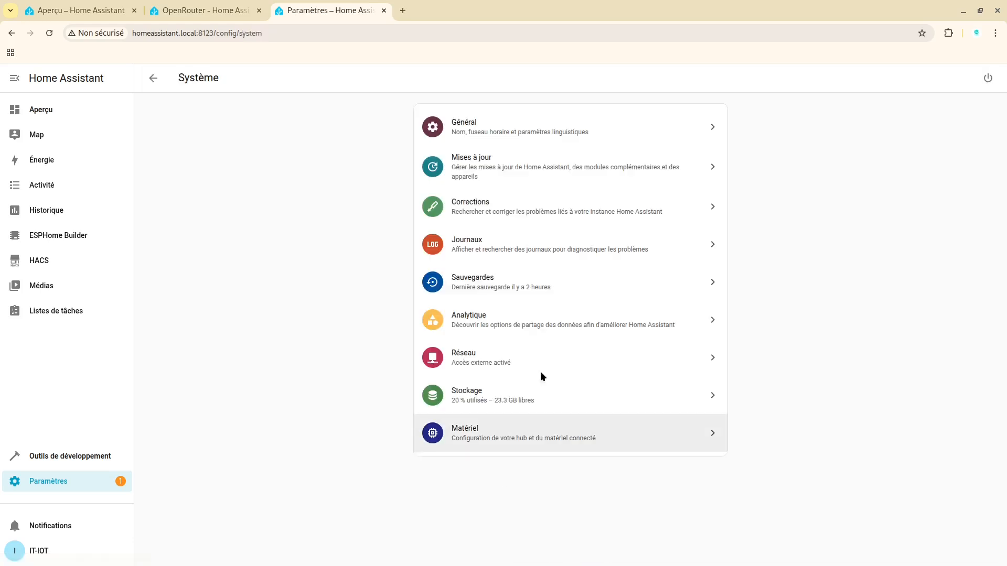
click(487, 133)
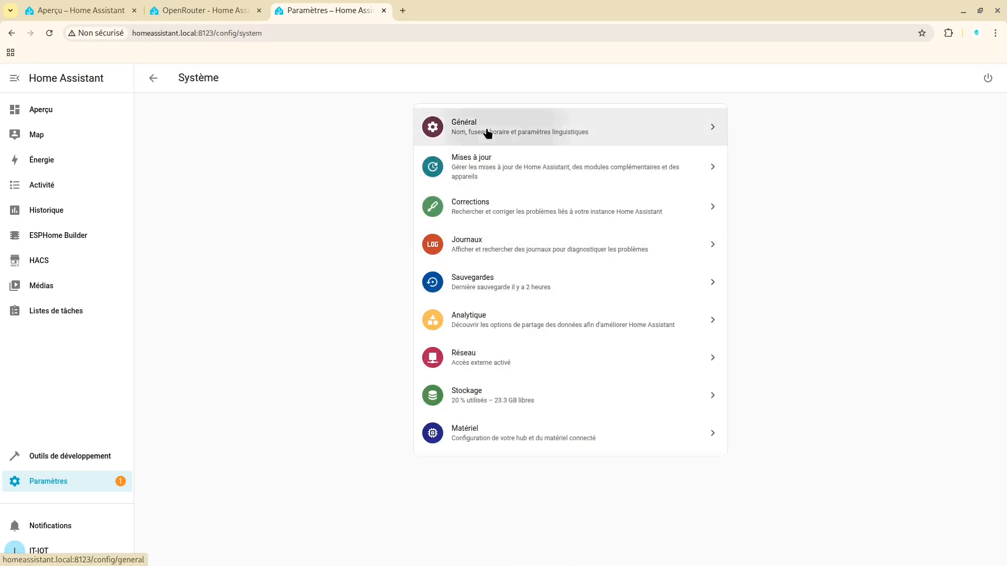
drag(1005, 229, 1003, 341)
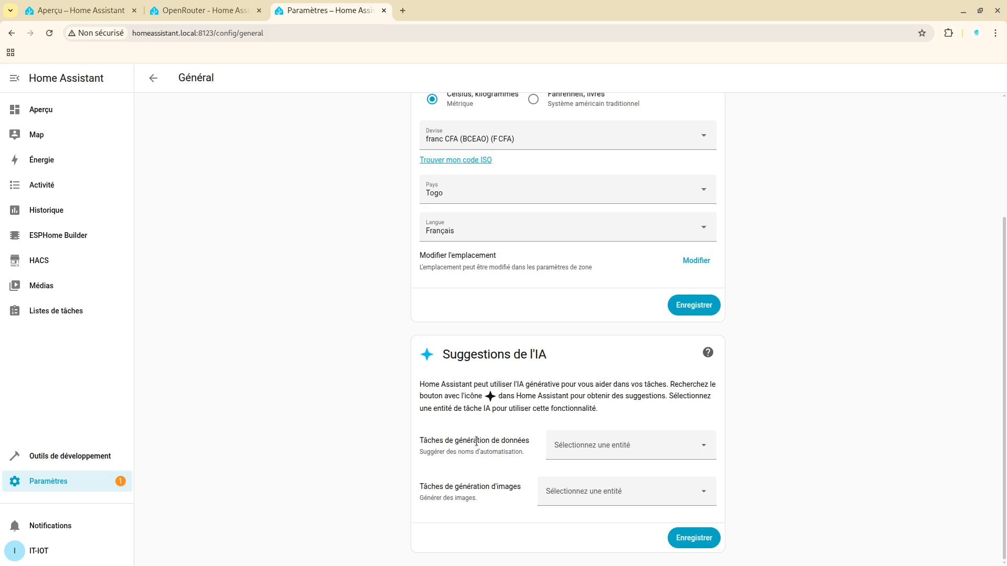
Assign OpenAI: GPT-5 Mini as the entity for data generation tasks in the AI suggestions and save the setting
drag(424, 441, 519, 445)
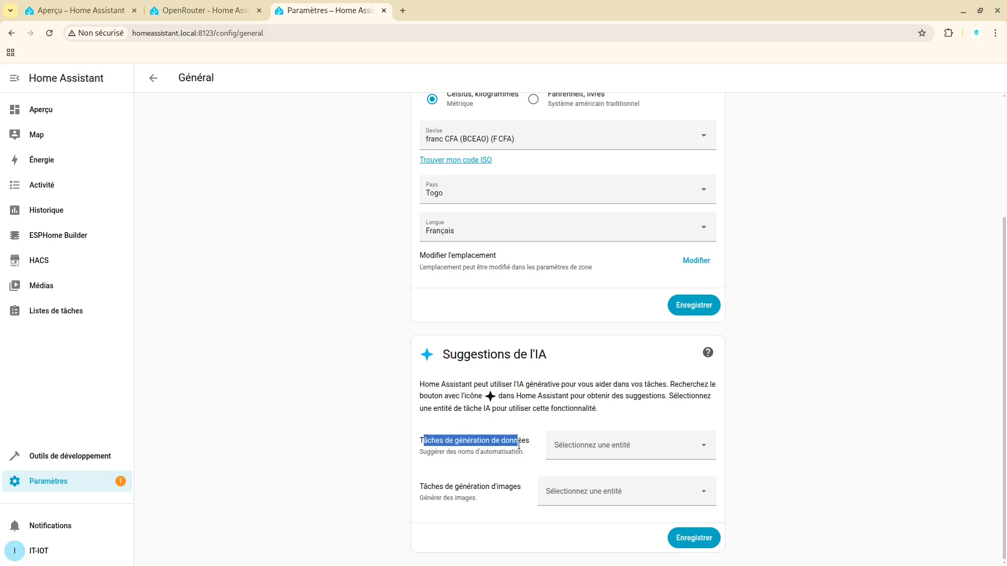
click(555, 445)
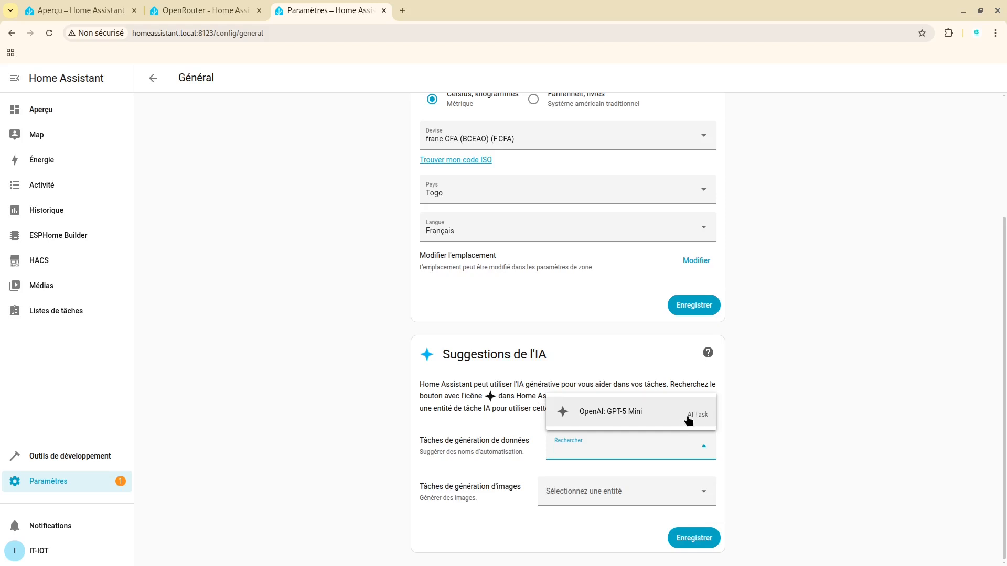
click(641, 416)
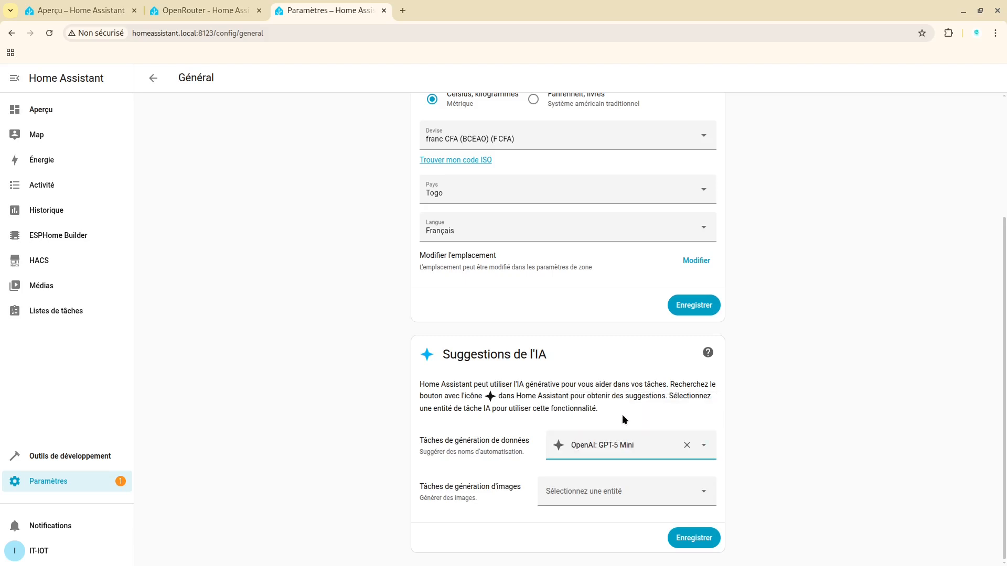
click(694, 539)
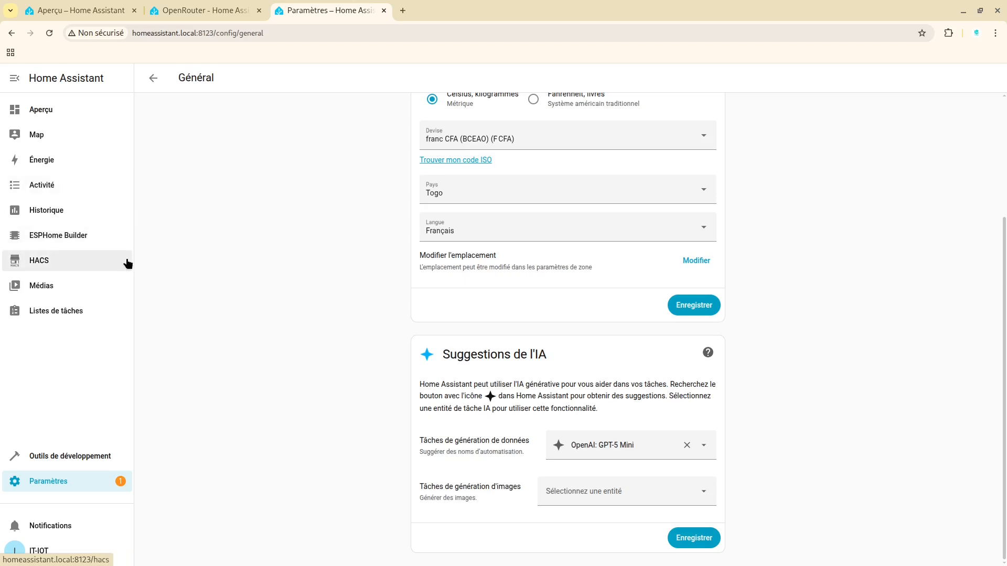
Go to the automations and scenes settings and start a new empty automation
click(154, 79)
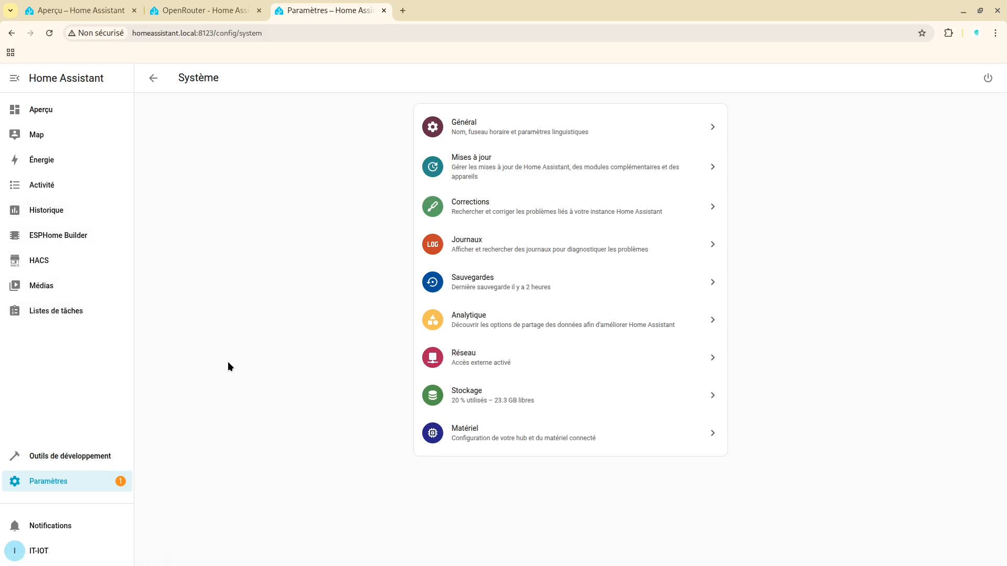
click(76, 481)
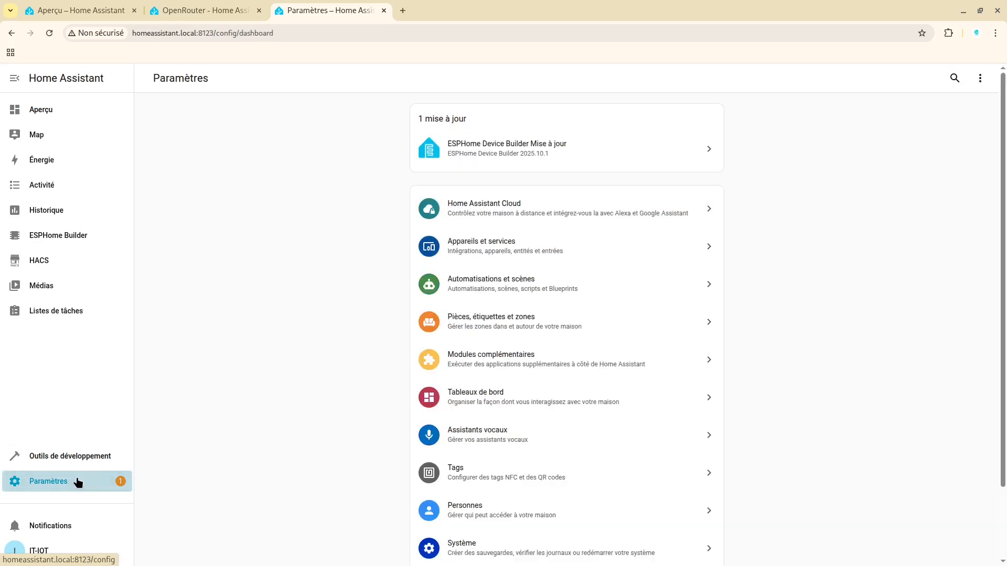
click(507, 244)
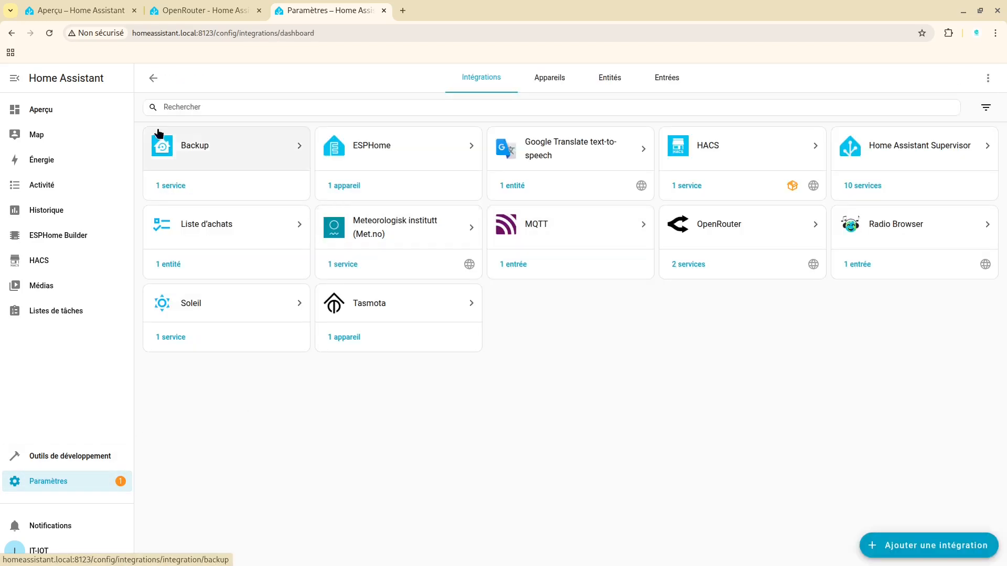
click(152, 80)
click(528, 283)
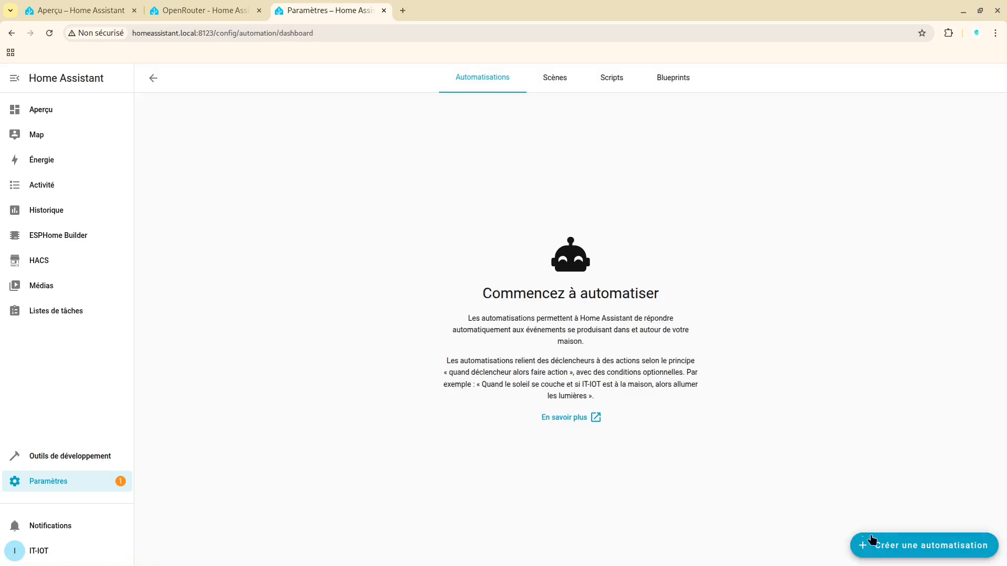
click(894, 538)
click(440, 289)
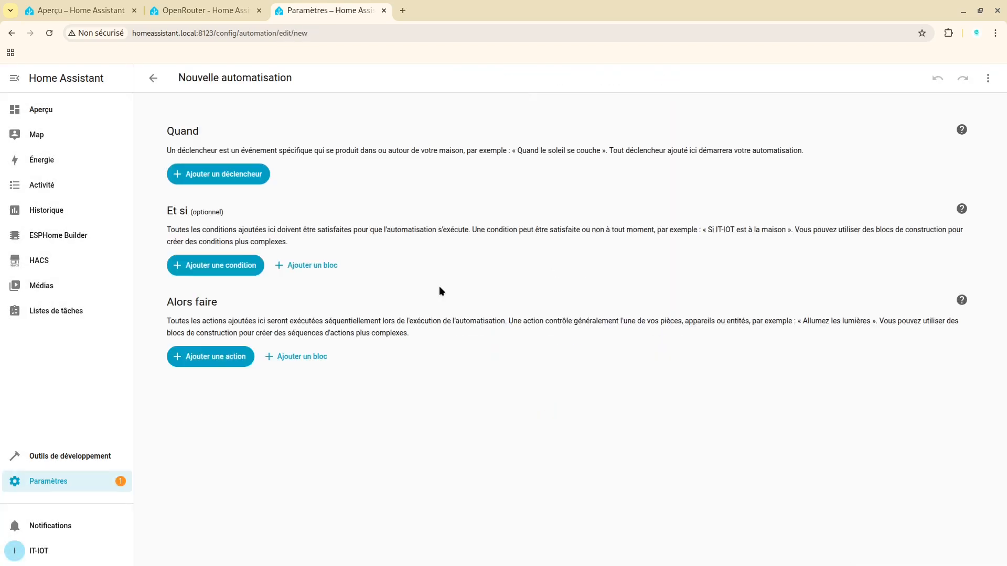
Add a device trigger to the new automation and choose Prise Bureau as its device
click(215, 176)
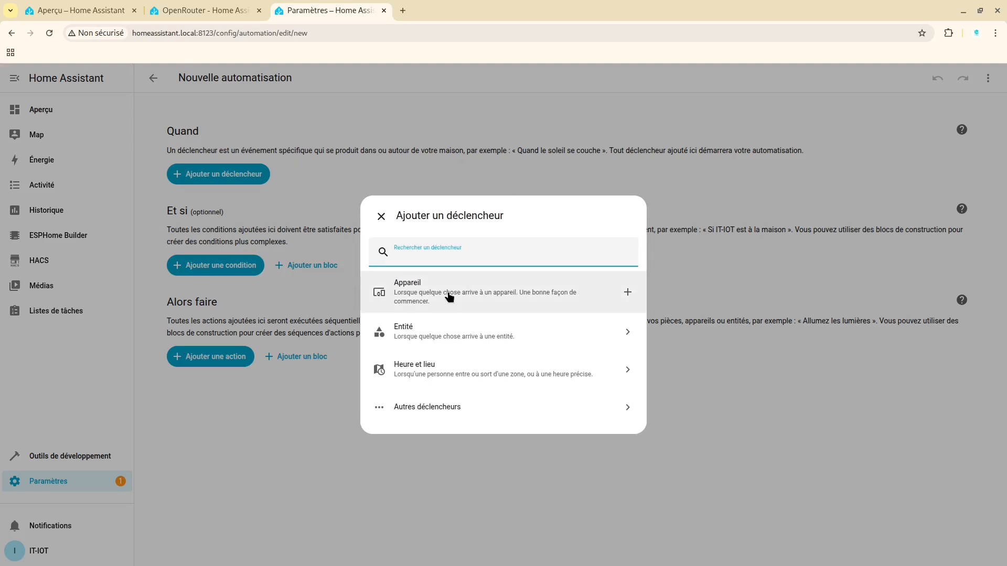
click(449, 297)
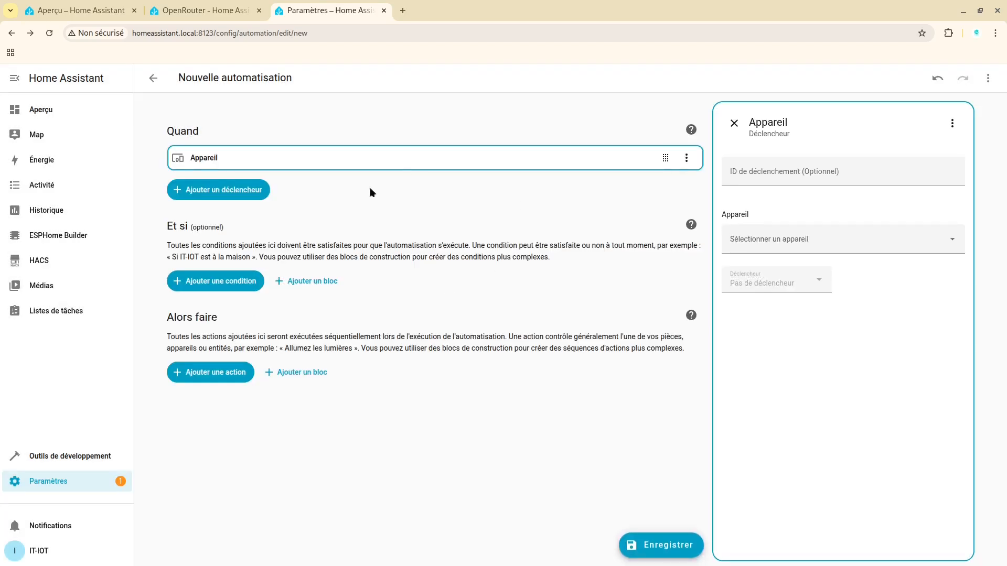
click(775, 245)
text(pri)
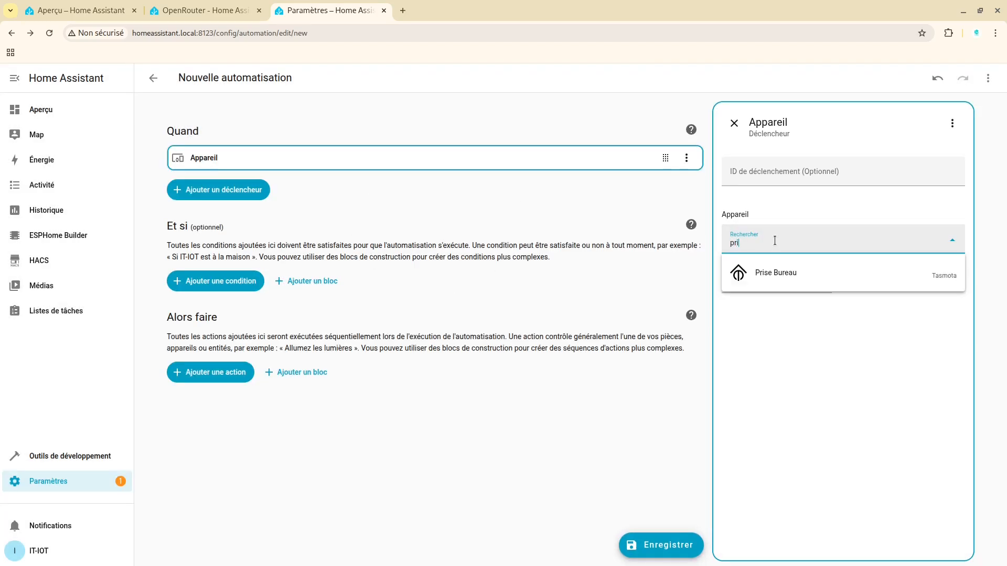
click(760, 270)
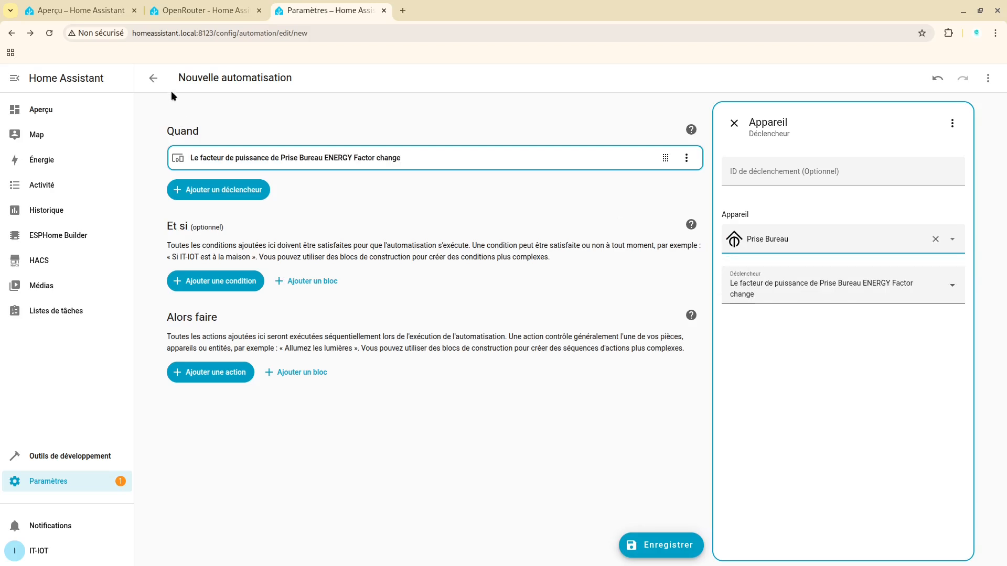
Have the AI suggest a name and description for the new automation while leaving the editor, and try to save it
click(153, 78)
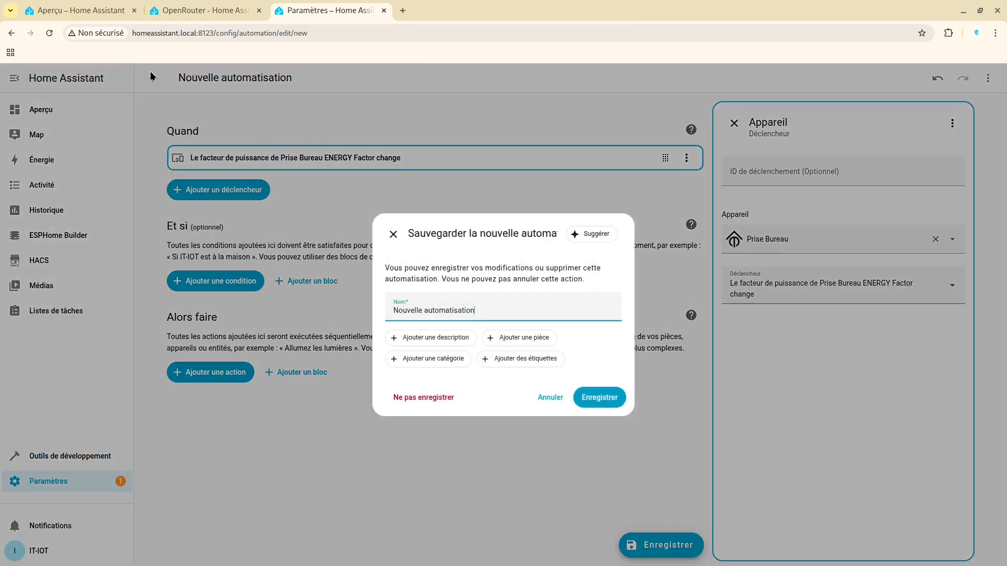
click(589, 236)
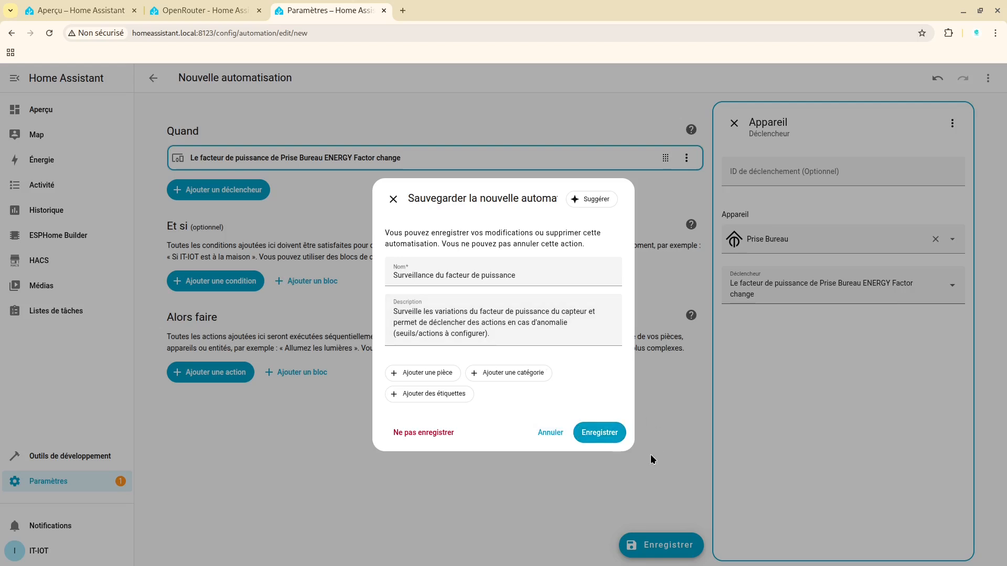
click(610, 439)
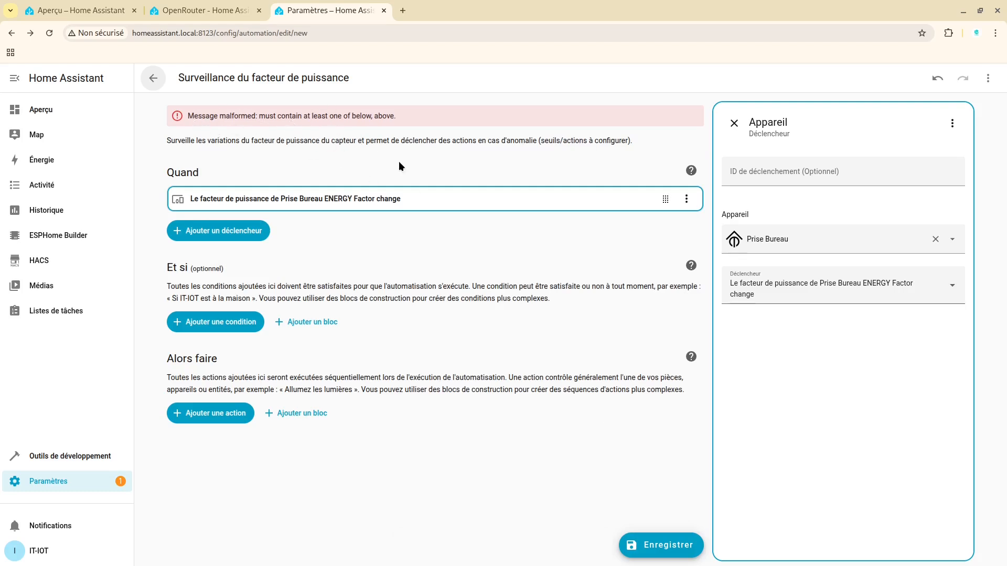
Leave the automation editor for the overview dashboard, discarding the unsaved automation
click(68, 109)
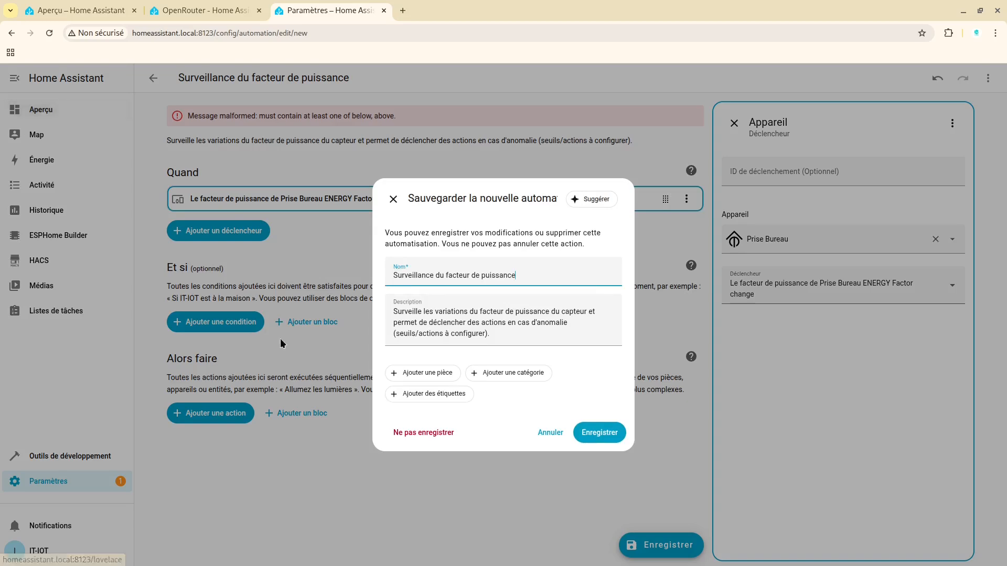
click(434, 435)
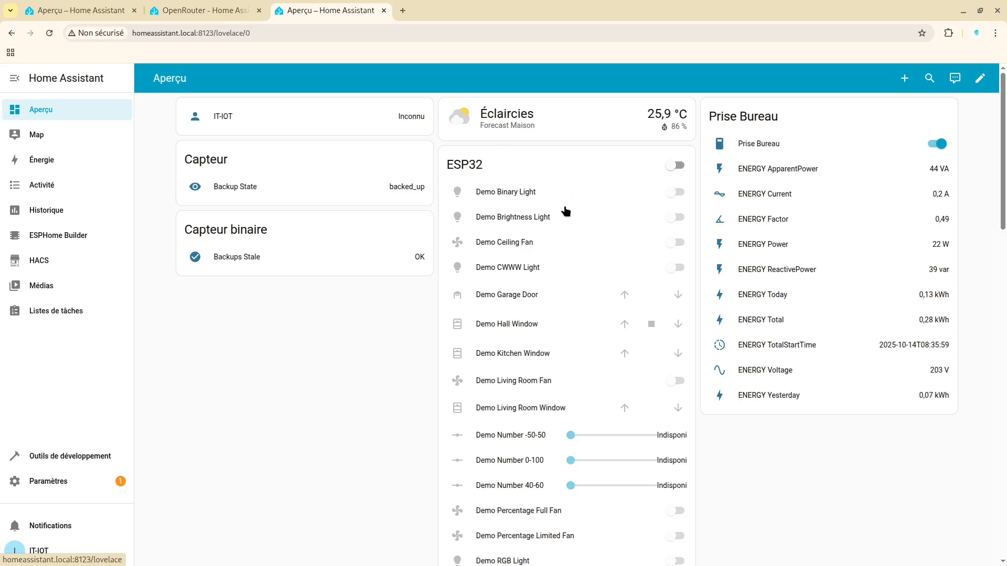
scroll(565, 212, down, 10)
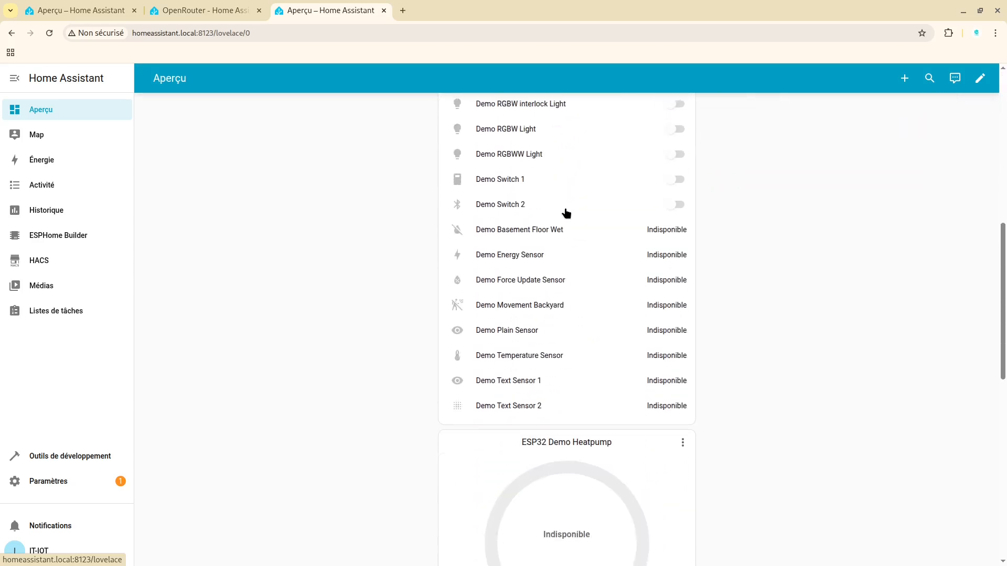
scroll(566, 213, up, 10)
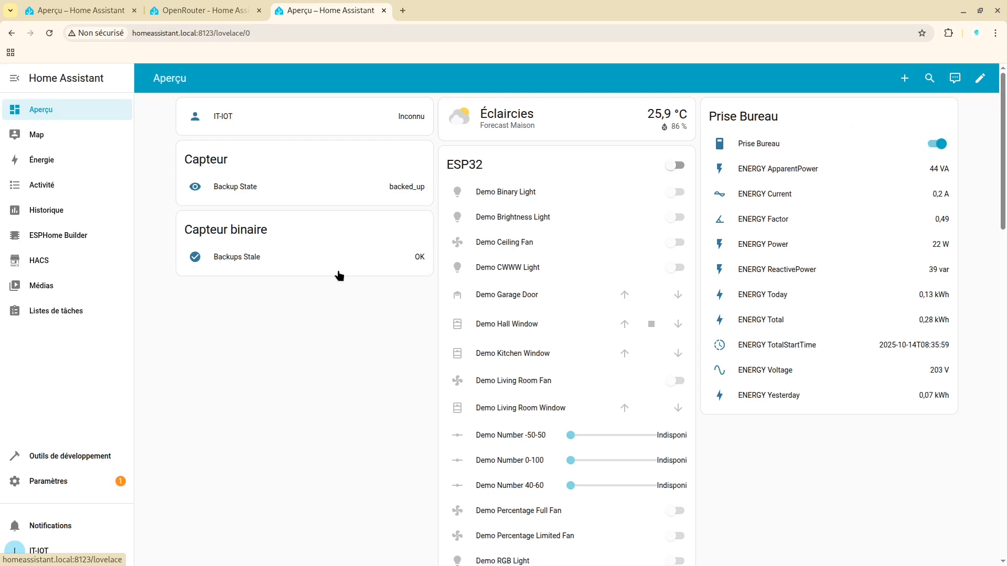
scroll(451, 212, down, 10)
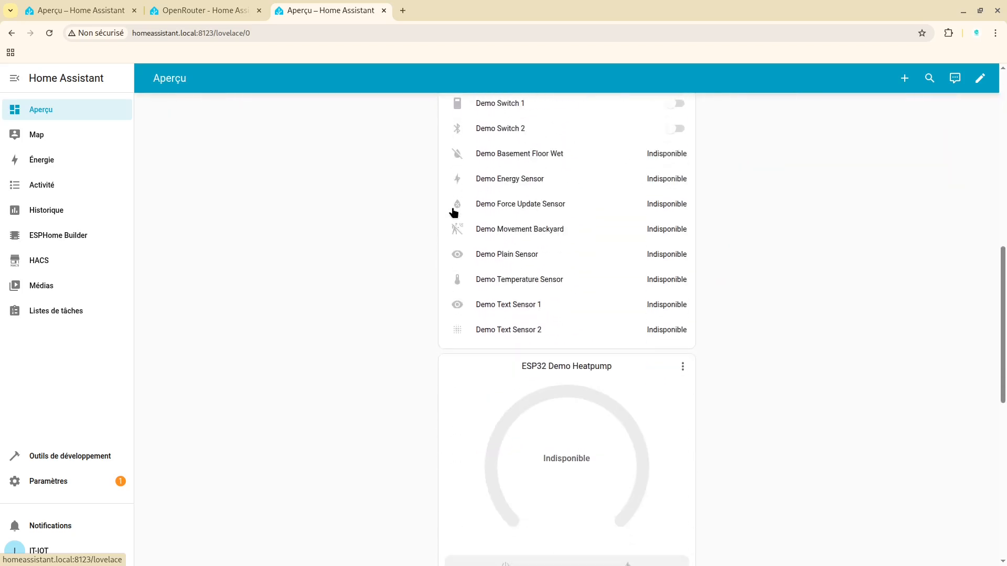
scroll(288, 307, down, 7)
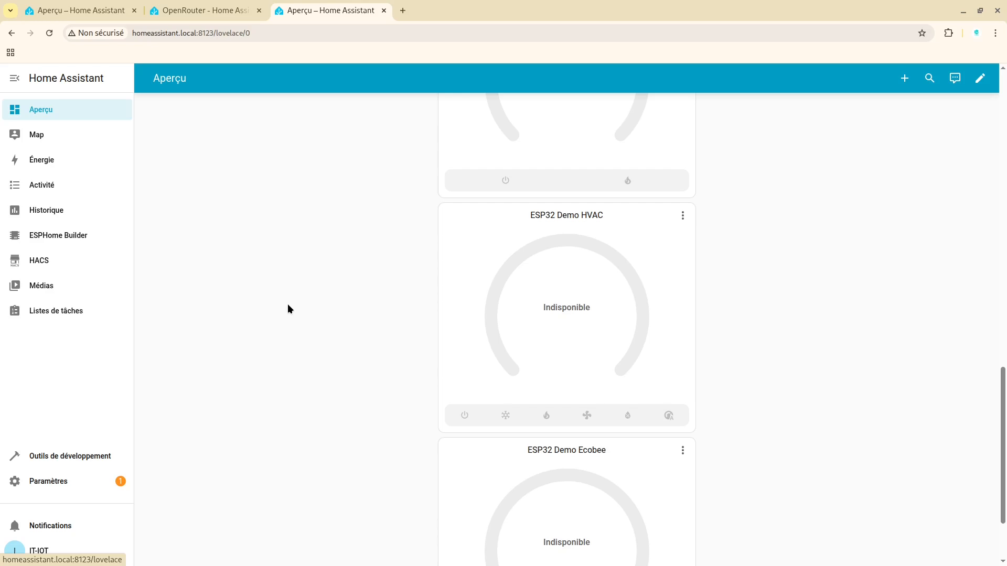
scroll(288, 304, up, 18)
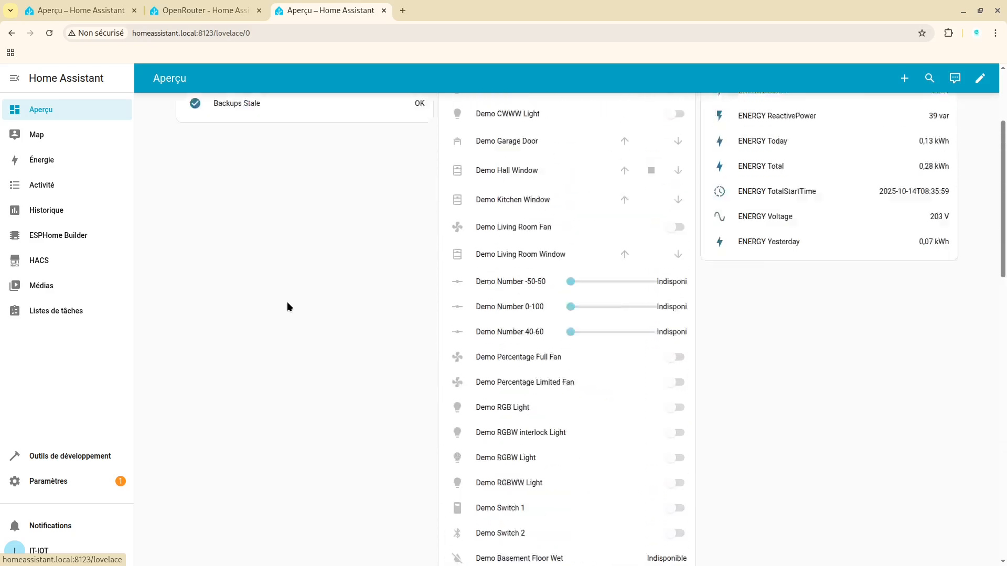